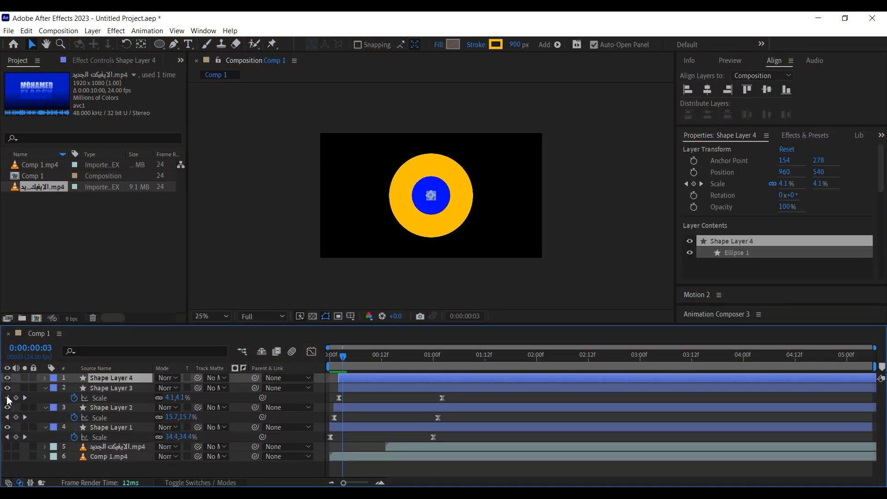
Adjust the stroke widths of Shape Layers 2, 3 and 4, setting Shape Layer 4 to 700 px, and preview the animation from the start
key("Home")
left_click(111, 408)
left_click(515, 45)
left_click(111, 388)
left_click(516, 45)
left_click(111, 378)
left_click(515, 45)
type("700")
key("space")
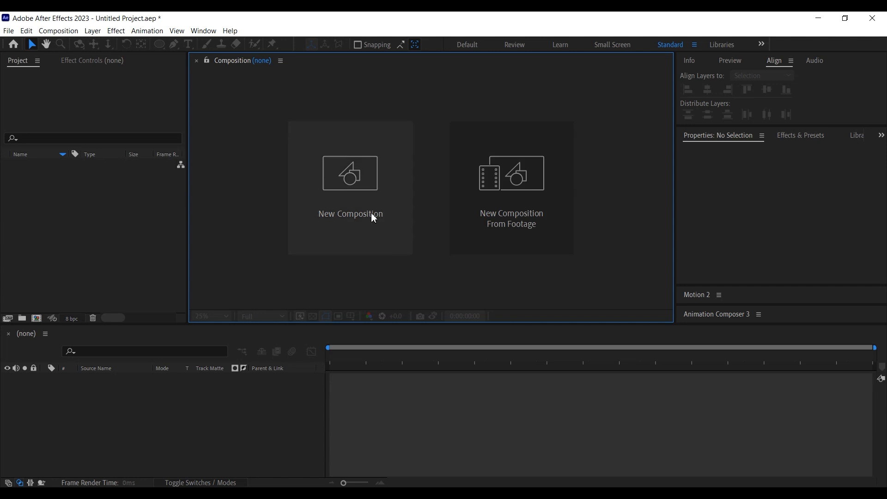
Create an HD 1920x1080 composition named Comp 1 at 24 fps with a duration of 0:00:05:06
left_click(356, 194)
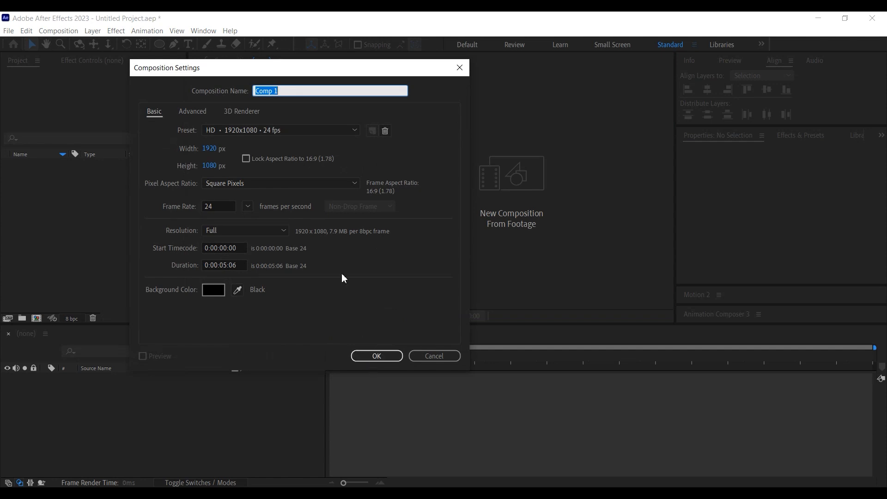
left_click(375, 360)
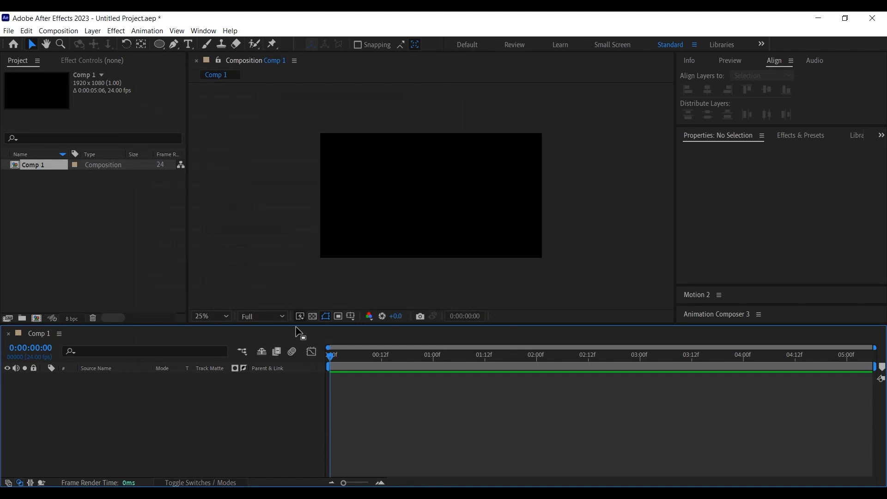
Import Comp 1.mp4 and the blue title clip, and stack both in the Comp 1 timeline with the blue clip on top
double_click(131, 258)
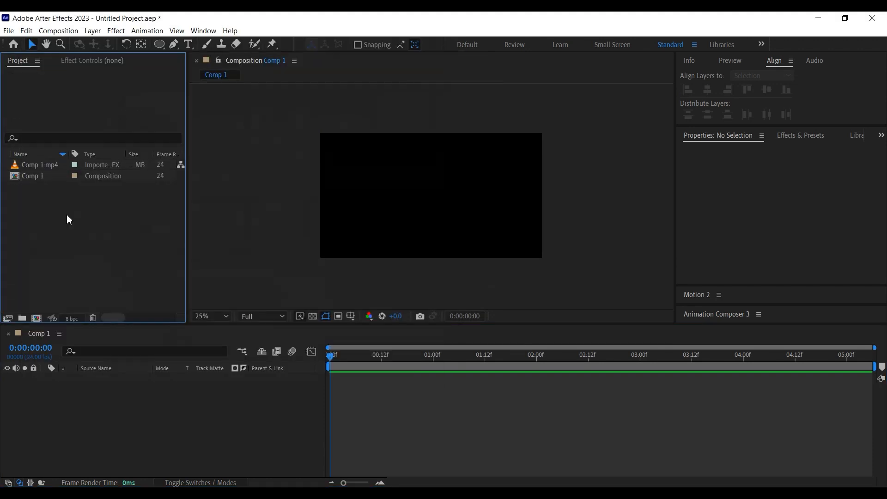
left_click_drag(50, 168, 102, 375)
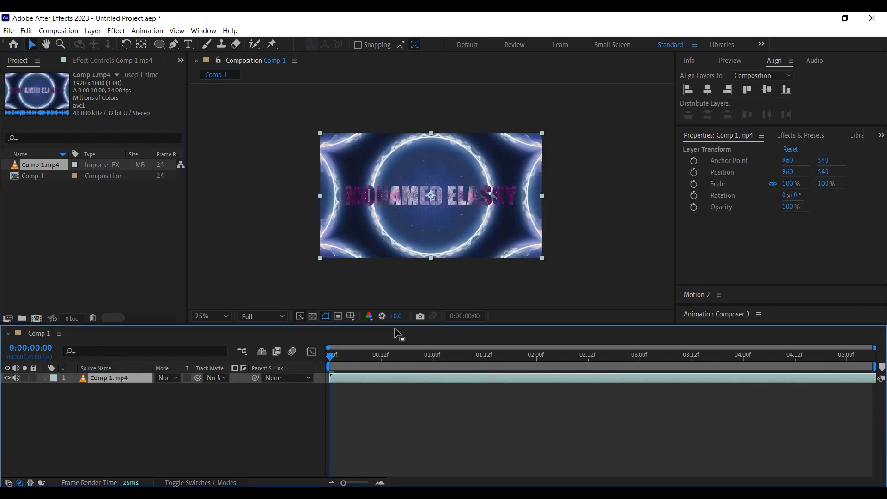
left_click_drag(472, 359, 323, 365)
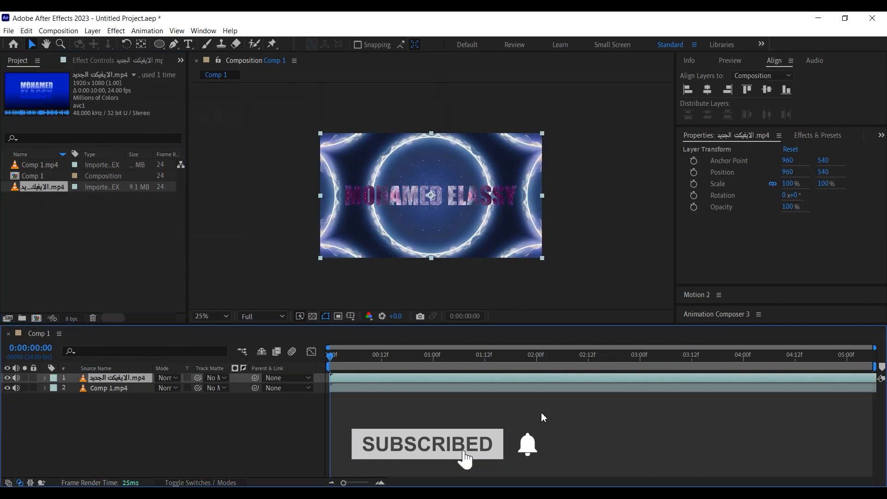
key("space")
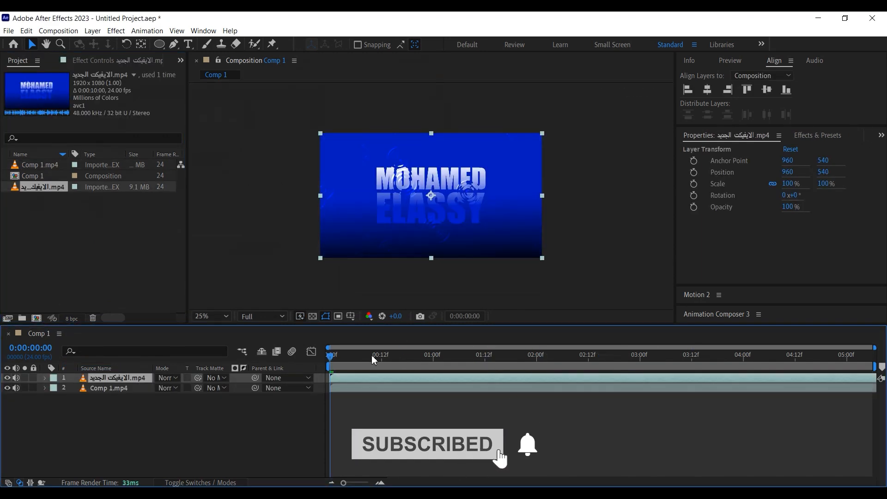
key("space")
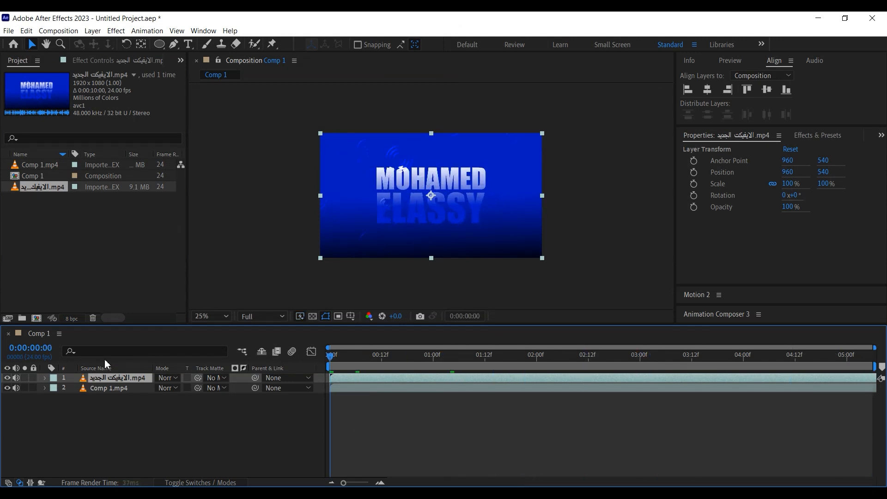
Shift the upper video clip to start about 13 frames in, and turn off the video and audio of both clips
left_click(140, 459)
left_click(87, 391)
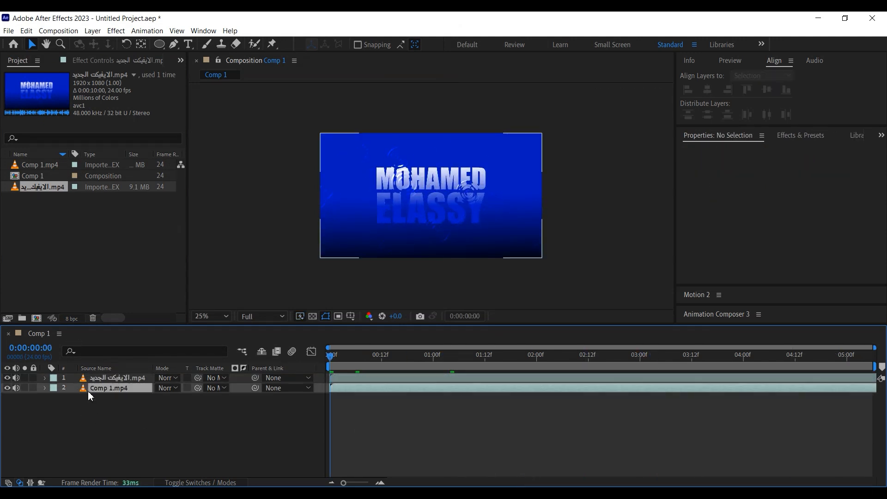
left_click(109, 381)
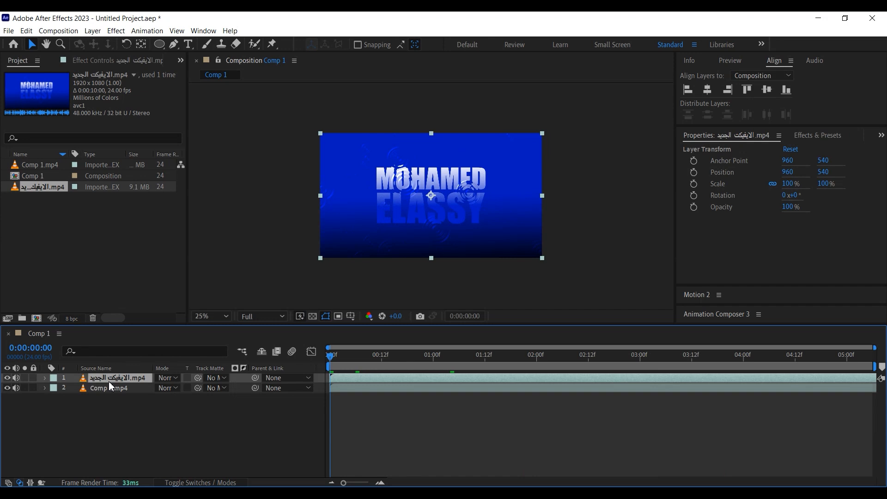
left_click_drag(353, 378, 408, 378)
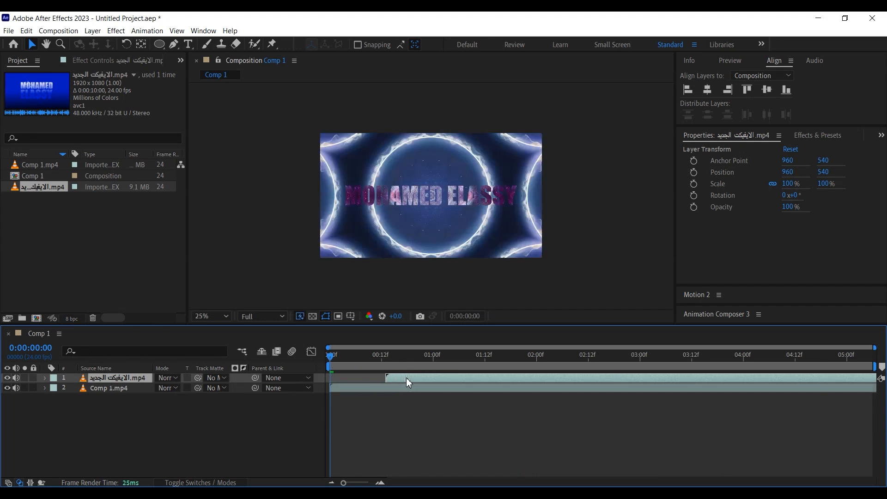
left_click(126, 414)
left_click_drag(16, 378, 7, 388)
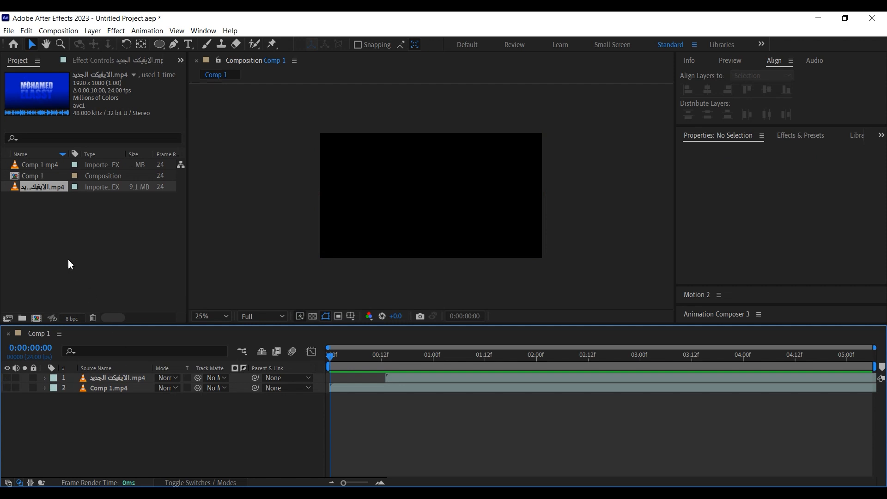
left_click_drag(117, 434, 127, 403)
Choose the Ellipse Tool from the available shape tools
left_click(161, 44)
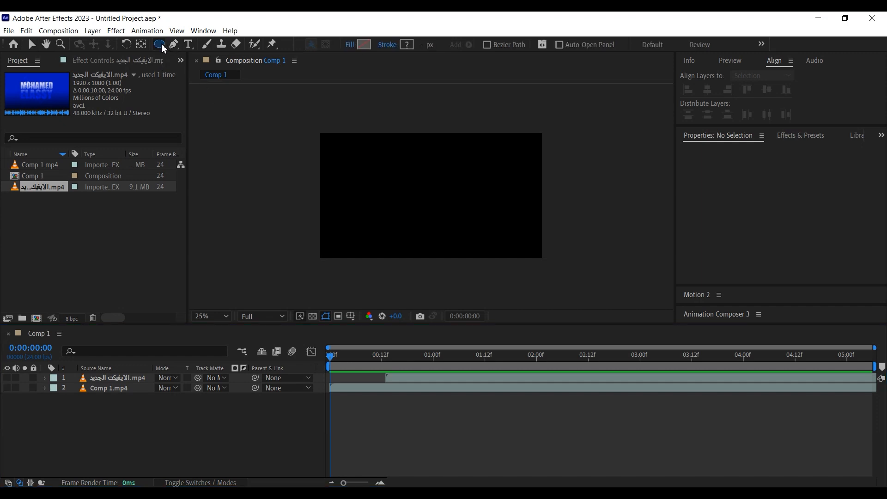
left_click(162, 44)
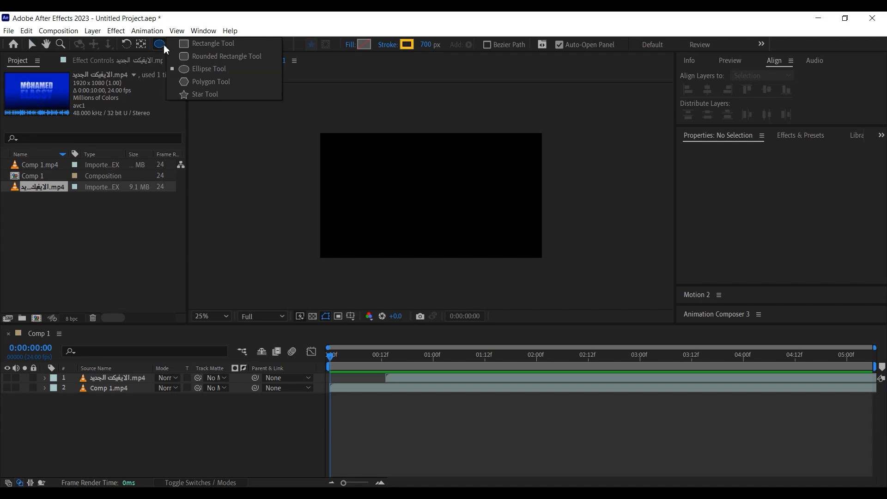
left_click(164, 44)
left_click(163, 45)
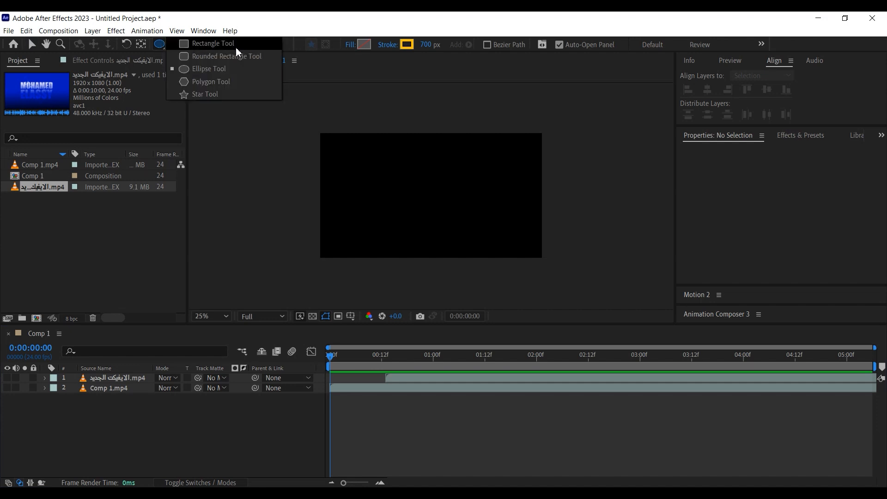
left_click(205, 82)
left_click(160, 45)
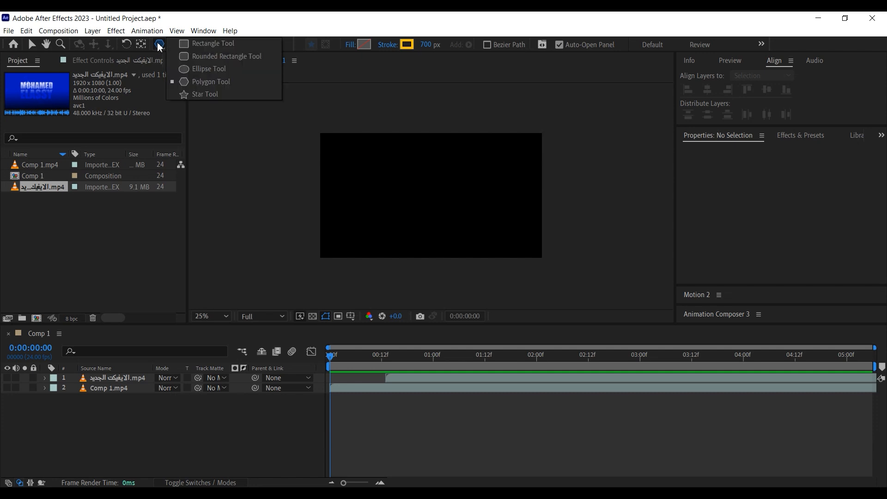
left_click(205, 73)
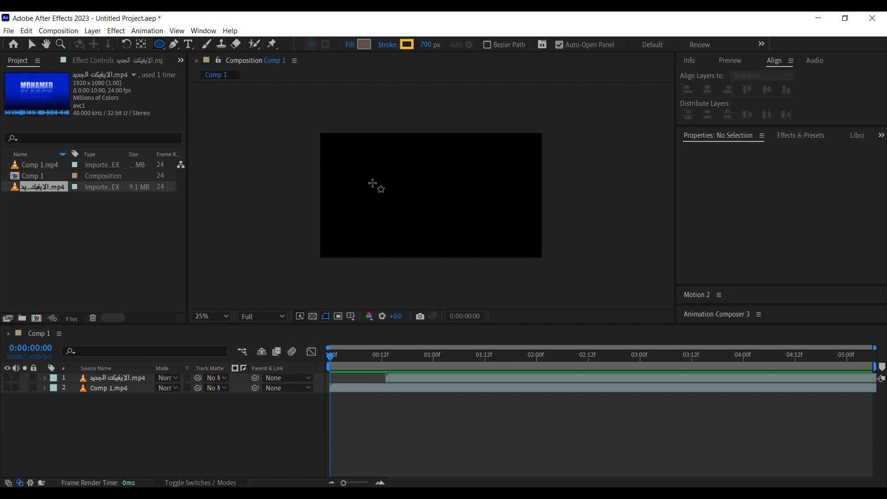
Draw a large perfect circle with a blue fill and 0 px stroke, extending below the composition frame
left_click_drag(384, 158, 479, 234)
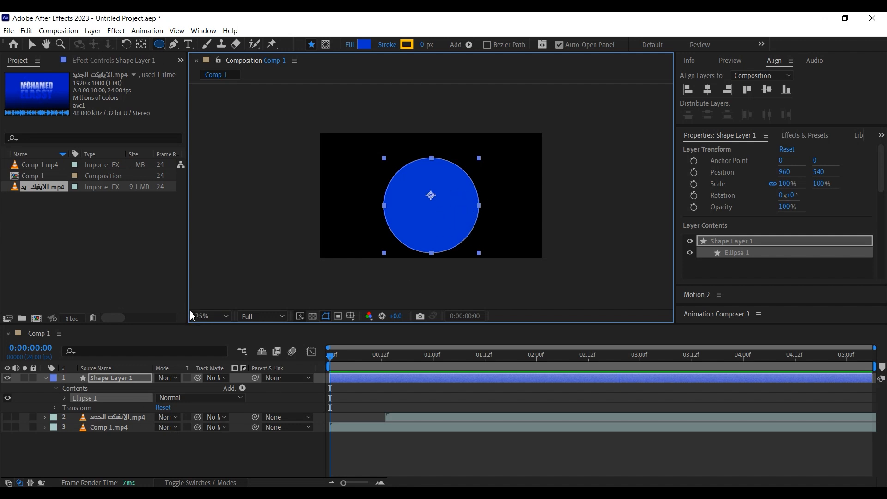
key("Delete")
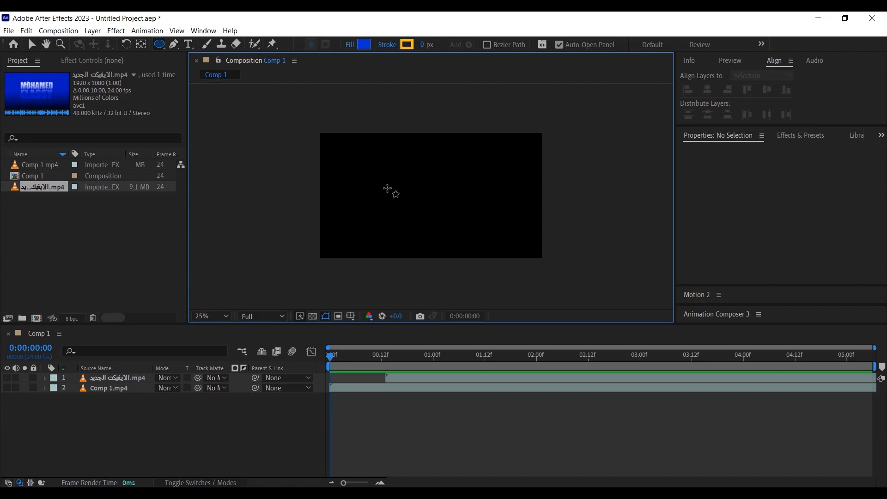
key("ctrl+z")
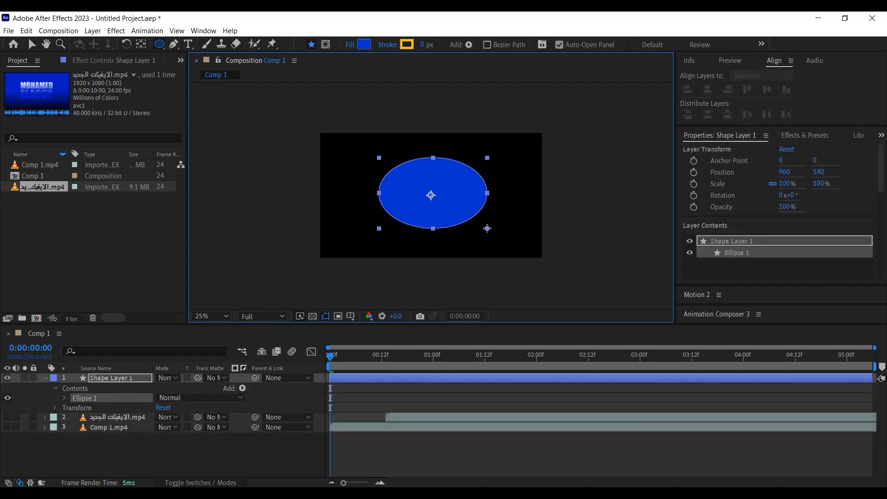
key("ctrl+z")
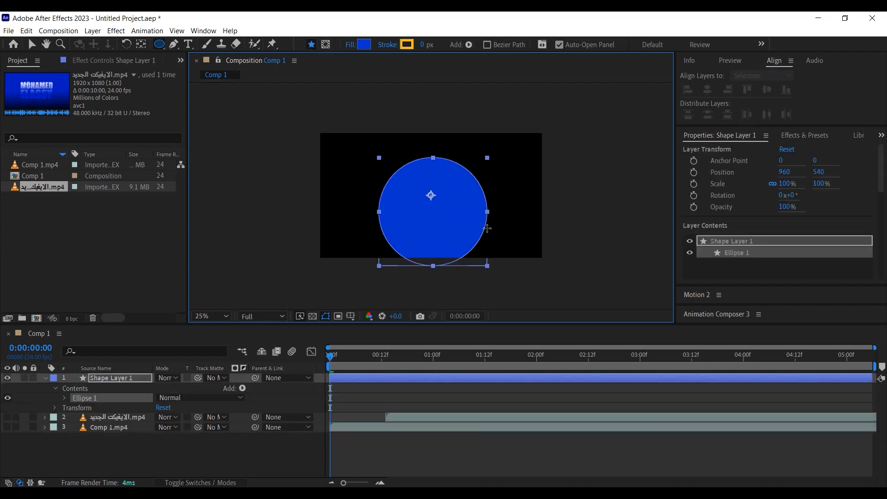
key("ctrl+z")
key("ctrl+z")
key("ctrl+z")
key("ctrl+z")
mouse_move(487, 182)
left_mouse_down()
mouse_move(495, 172)
mouse_move(525, 194)
mouse_move(520, 187)
left_mouse_up()
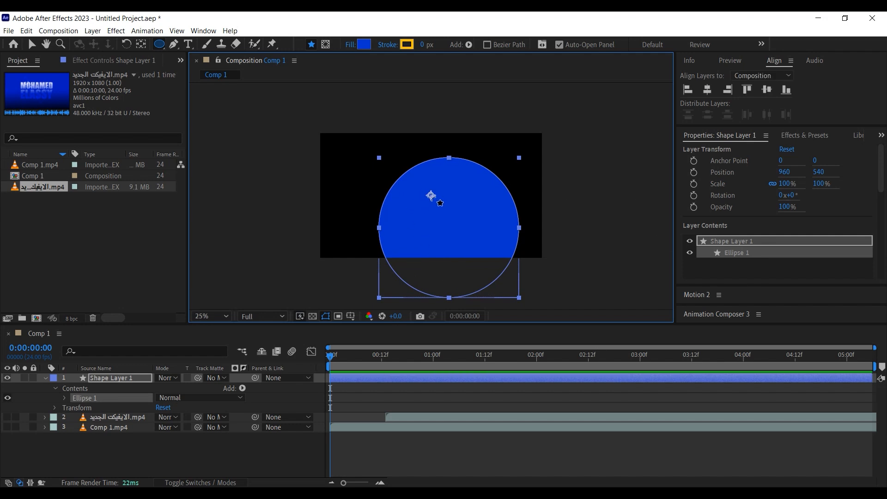
Move the shape layer's anchor point to the centre of the circle with the Pan Behind Tool
key("v")
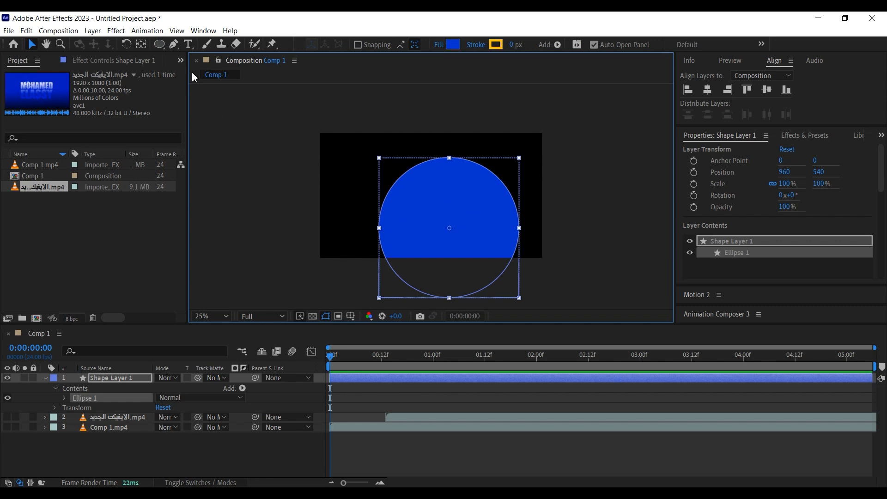
left_click(145, 47)
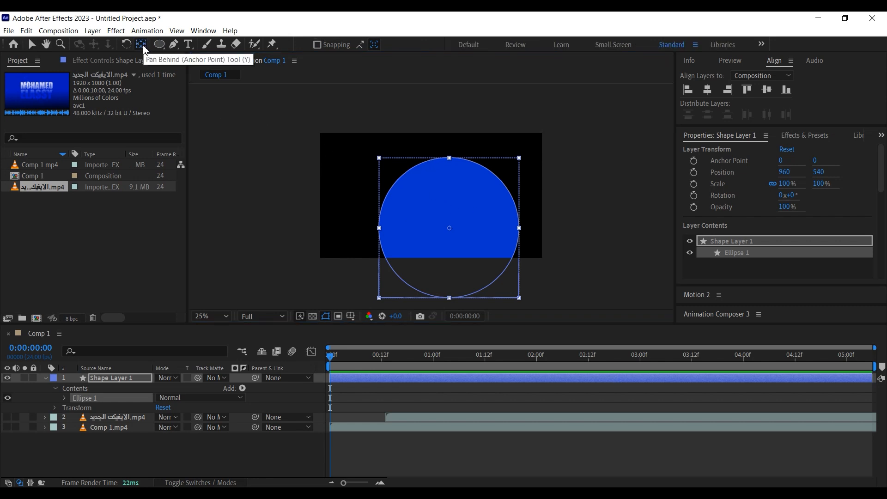
left_click(326, 187)
key("v")
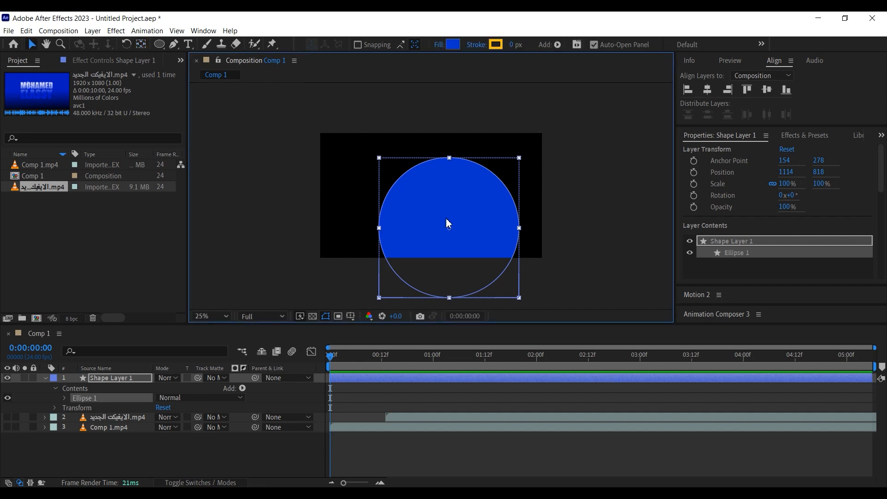
Align the circle layer horizontally and vertically to the centre of the composition
left_click(550, 189)
left_click(456, 205)
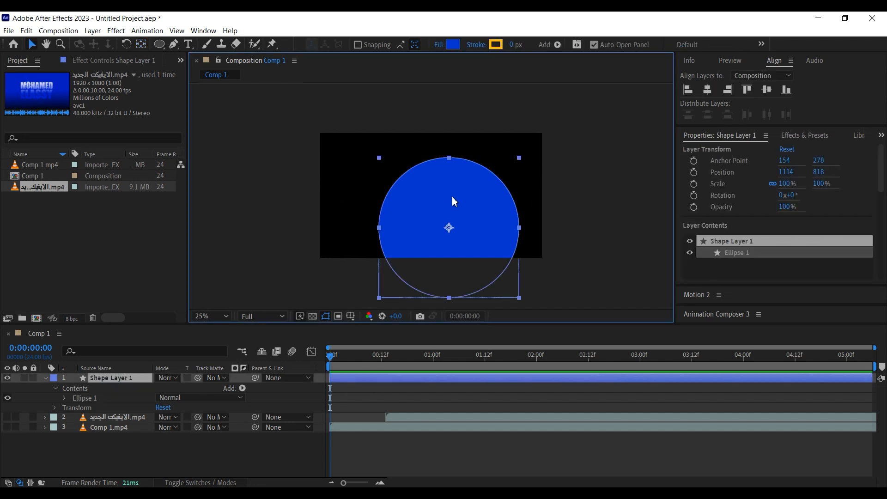
left_click(707, 90)
left_click(767, 91)
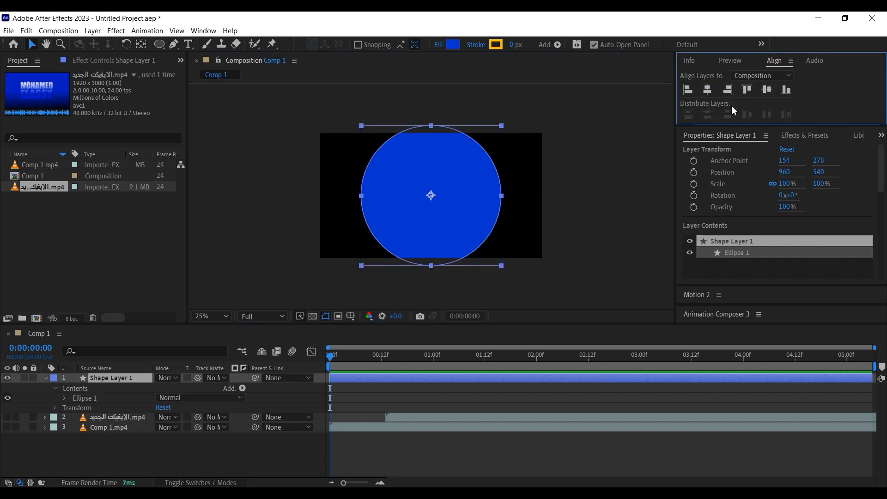
Set the circle's fill to None and its yellow stroke width to 900 px
left_click(604, 162)
left_click(473, 192)
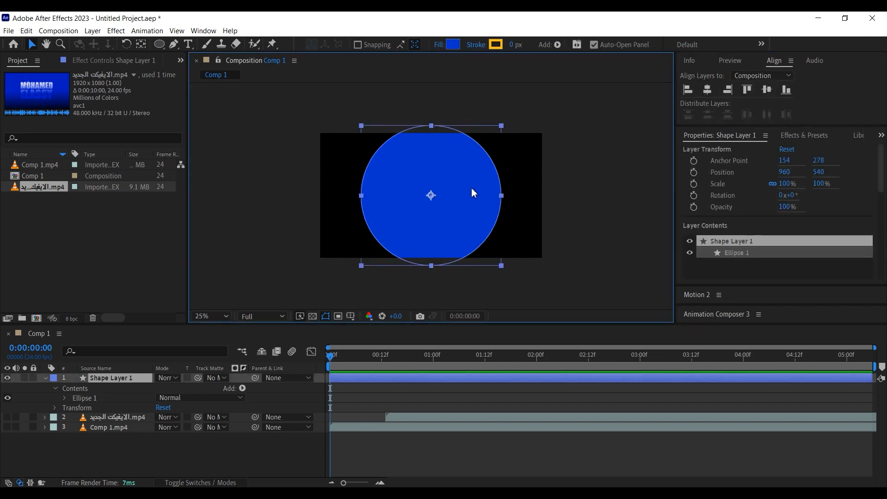
left_click(440, 45)
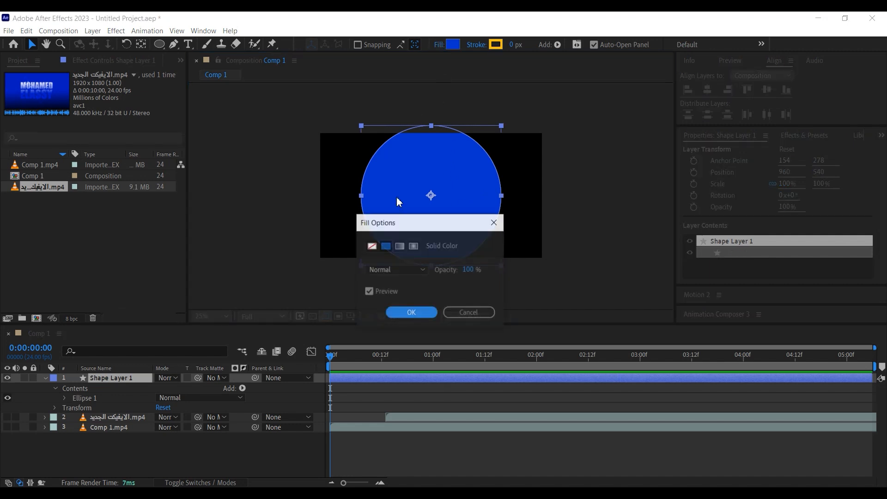
left_click(372, 246)
left_click(404, 312)
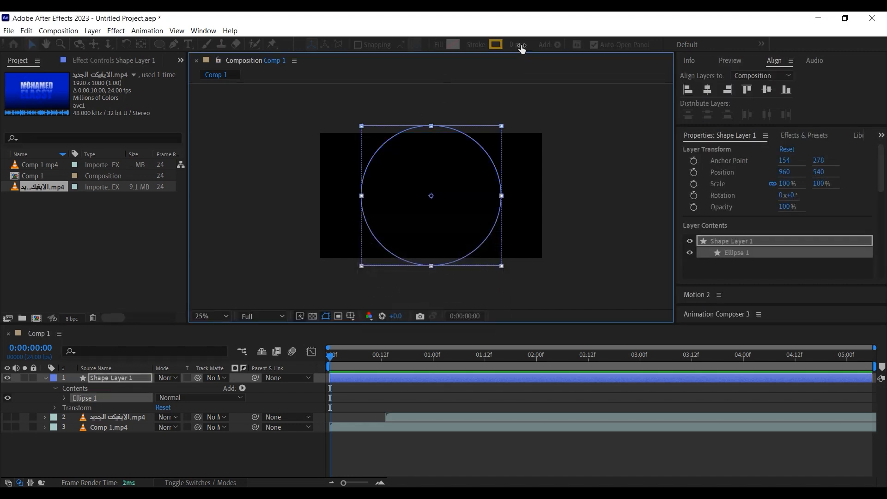
left_click(516, 45)
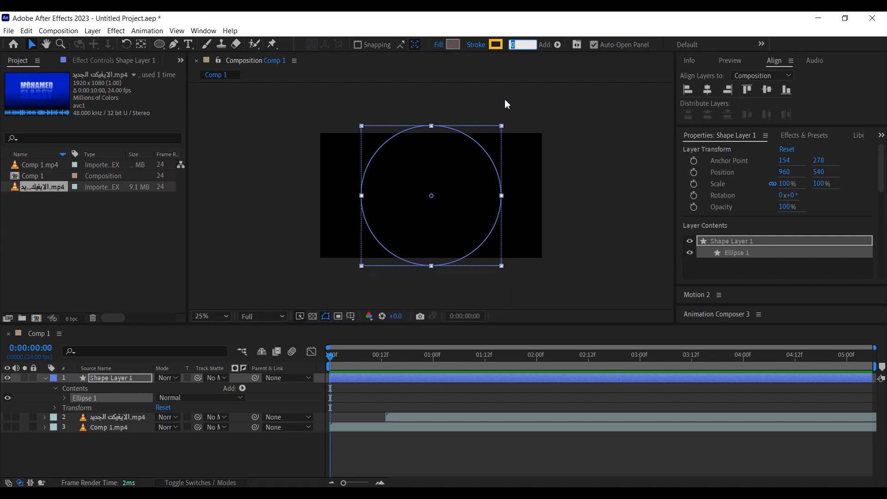
type("900")
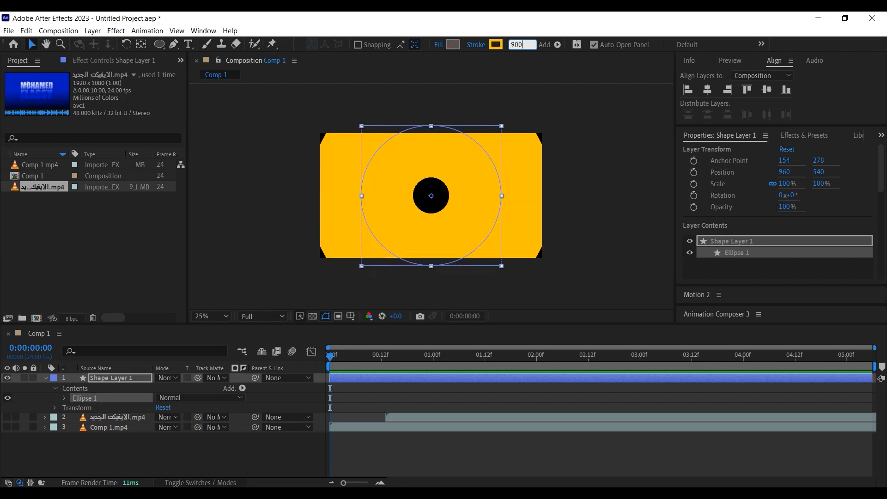
left_click(600, 189)
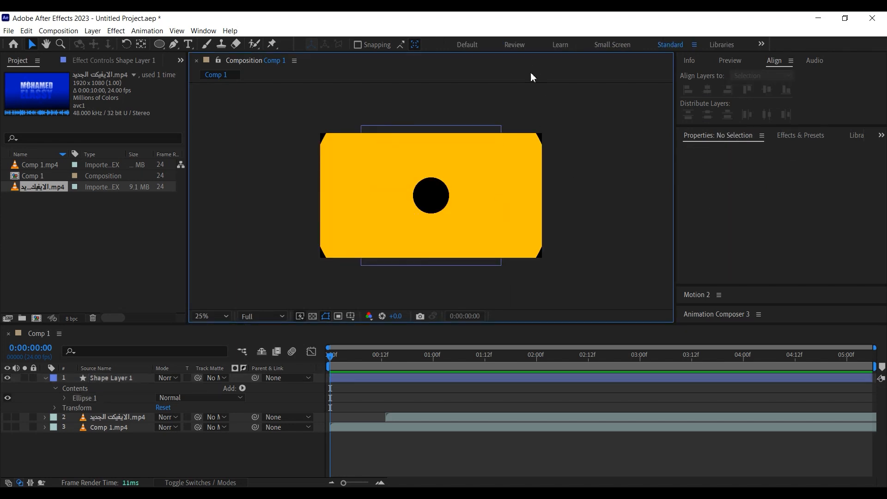
Keyframe Shape Layer 1's Scale from 0% at 0:00 to 100% at 0:00:01:00 and preview the animation
left_click(342, 380)
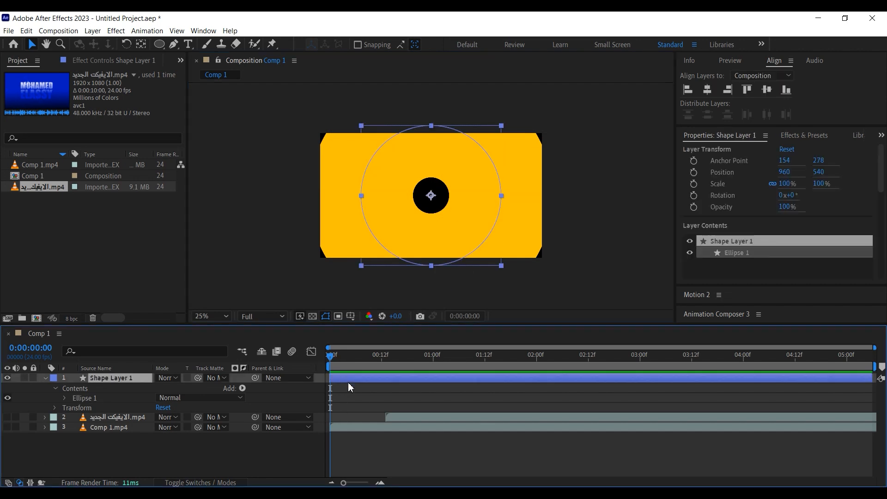
key("s")
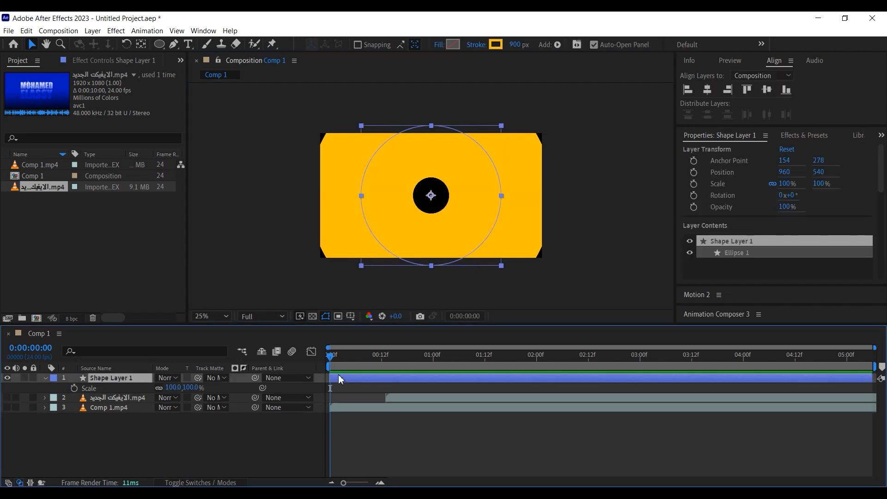
left_click(74, 389)
left_click_drag(378, 356, 434, 366)
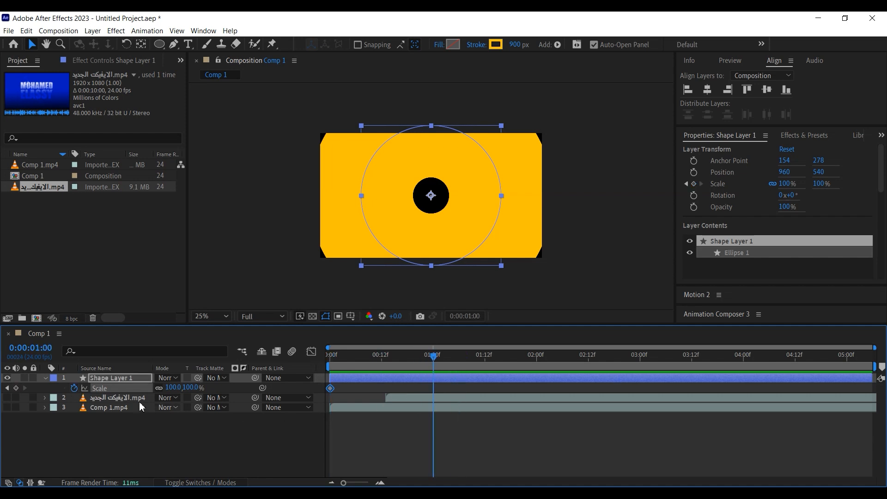
left_click(15, 389)
left_click(7, 388)
left_click(170, 388)
type("0")
key("Return")
key("space")
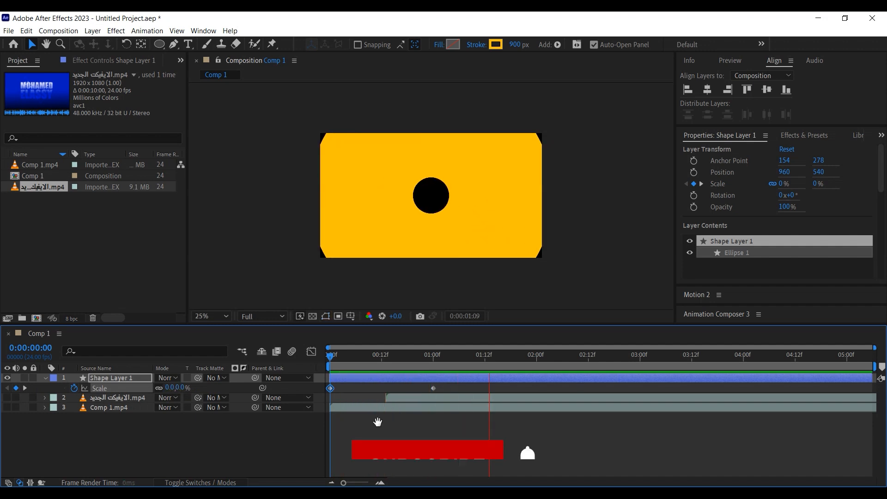
key("space")
Set Shape Layer 1's Scale keyframe at 0:00:01:00 to 800% and preview the animation from the start
left_click_drag(368, 358, 433, 365)
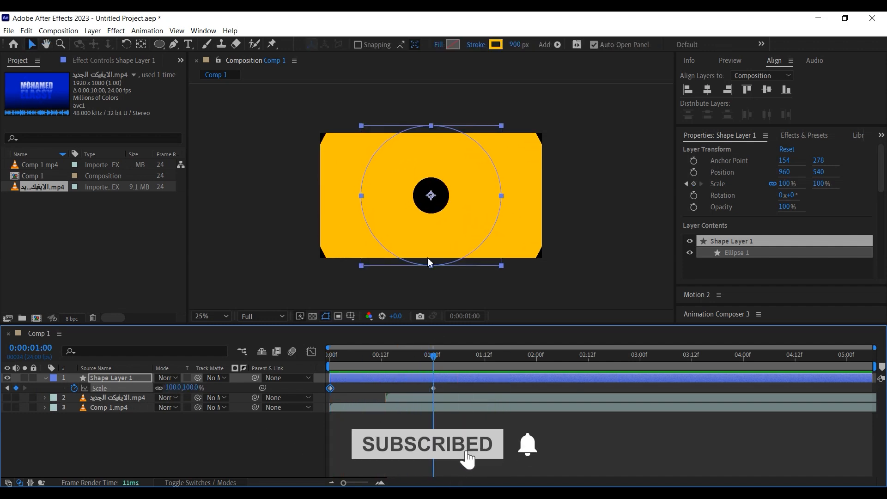
left_click_drag(172, 388, 535, 339)
left_click(175, 388)
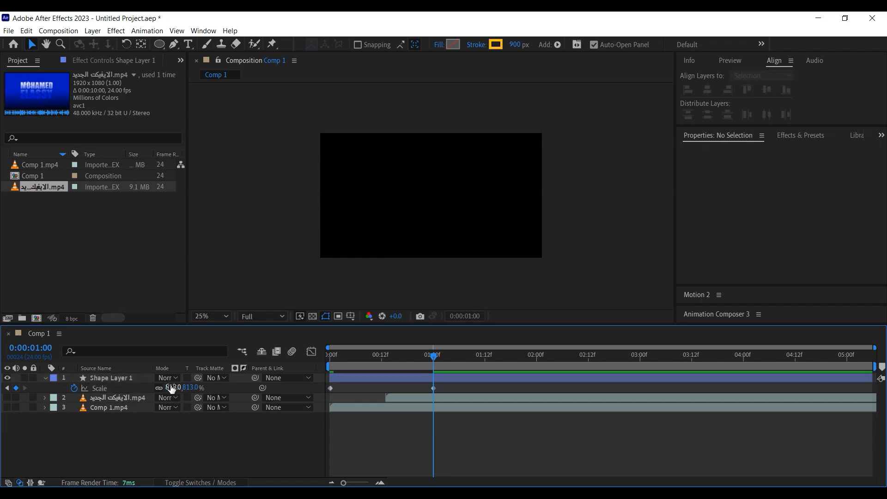
type("800")
key("Return")
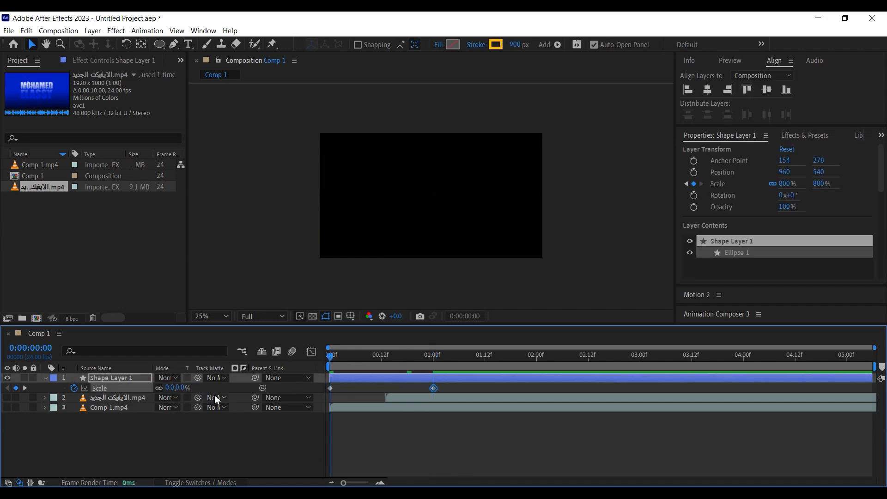
key("Home")
key("space")
left_click_drag(366, 358, 233, 358)
key("space")
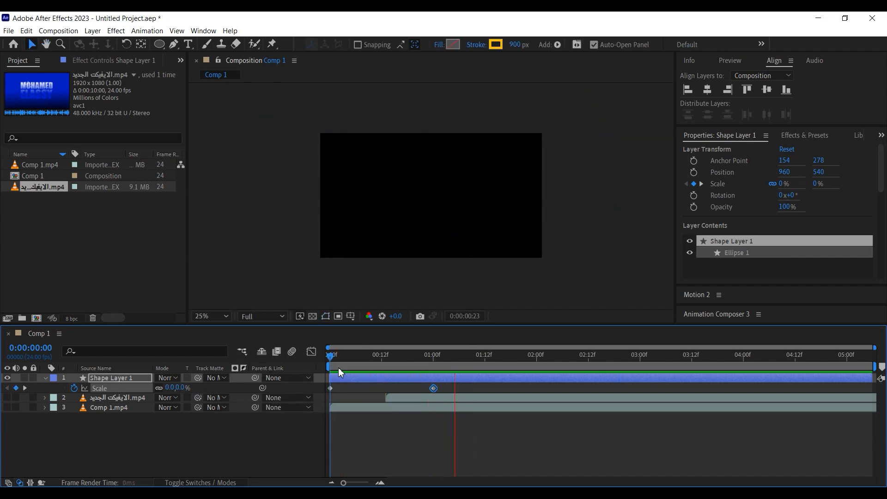
key("space")
left_click_drag(348, 360, 315, 355)
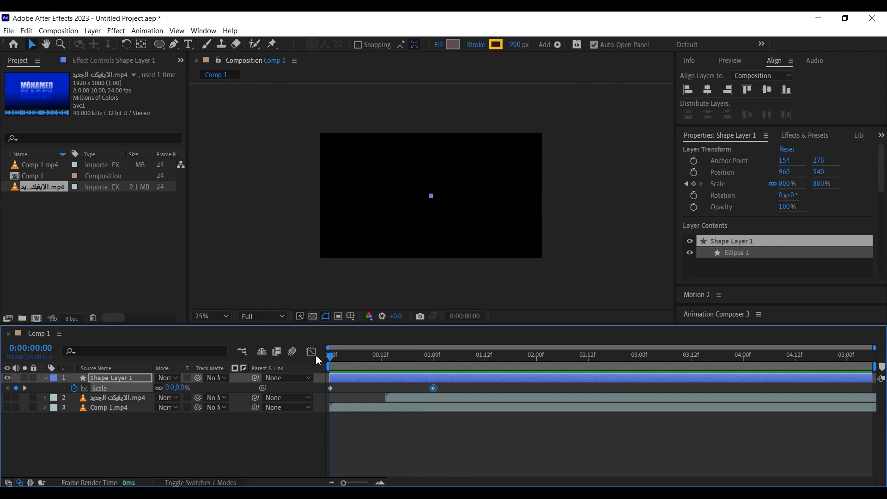
Duplicate Shape Layer 1 twice and offset the copies in time so they start at frames 1 and 2
left_click(370, 441)
left_click(365, 379)
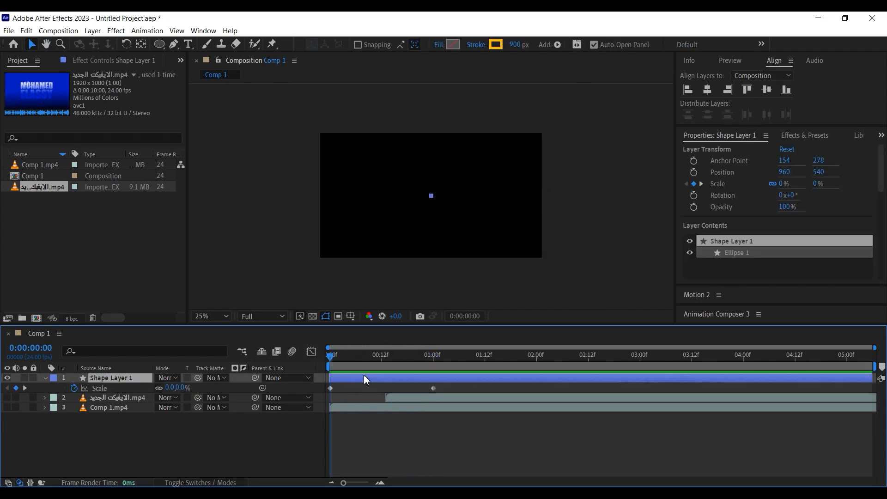
key("ctrl+d")
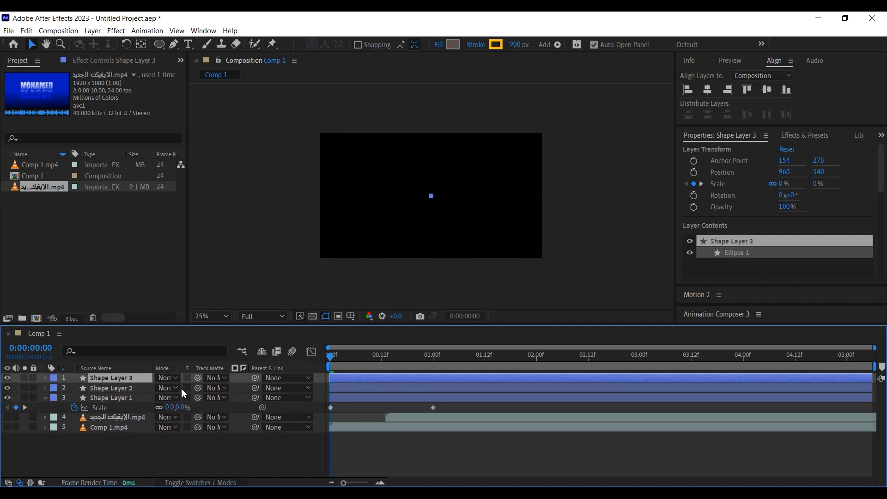
left_click(371, 390)
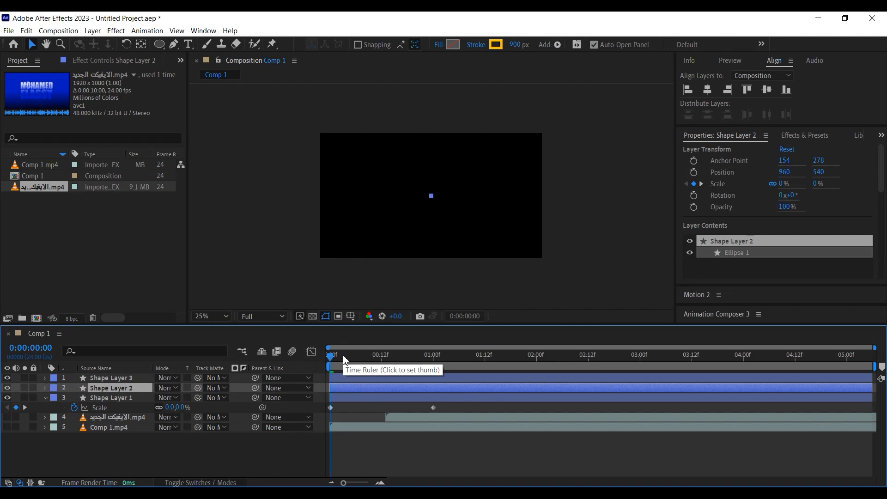
key("Page_Down")
left_click_drag(350, 389, 355, 389)
key("Page_Down")
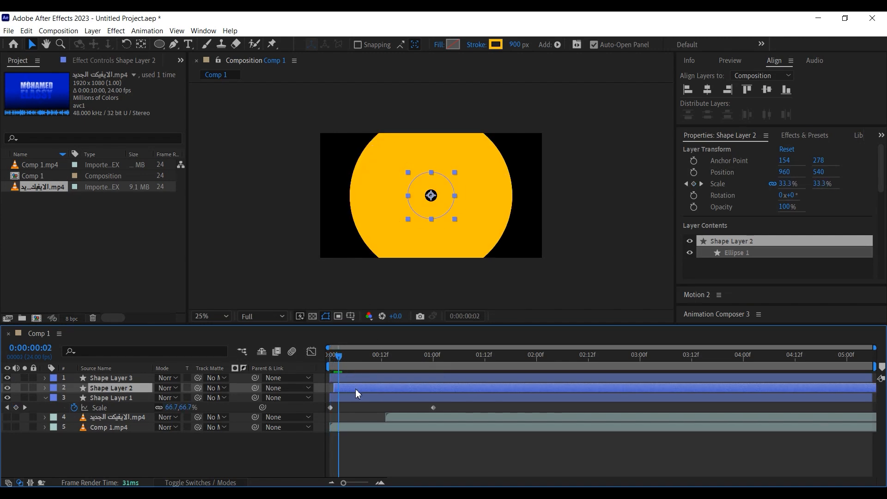
left_click_drag(350, 380, 362, 383)
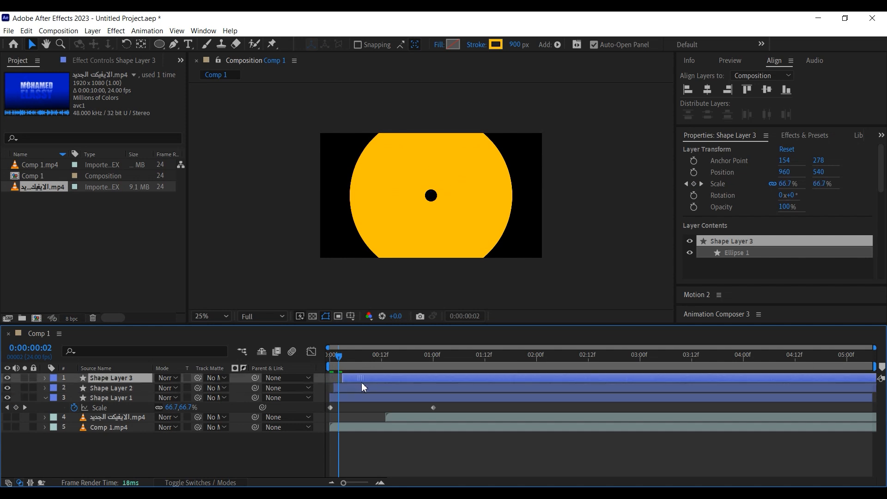
left_click(354, 415)
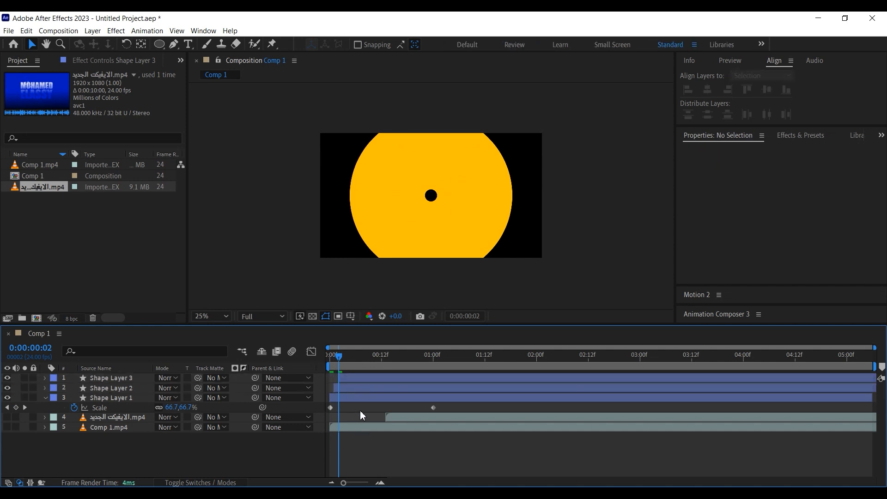
Change Shape Layer 2's stroke colour to blue and preview the alternating rings from the start
left_click(358, 389)
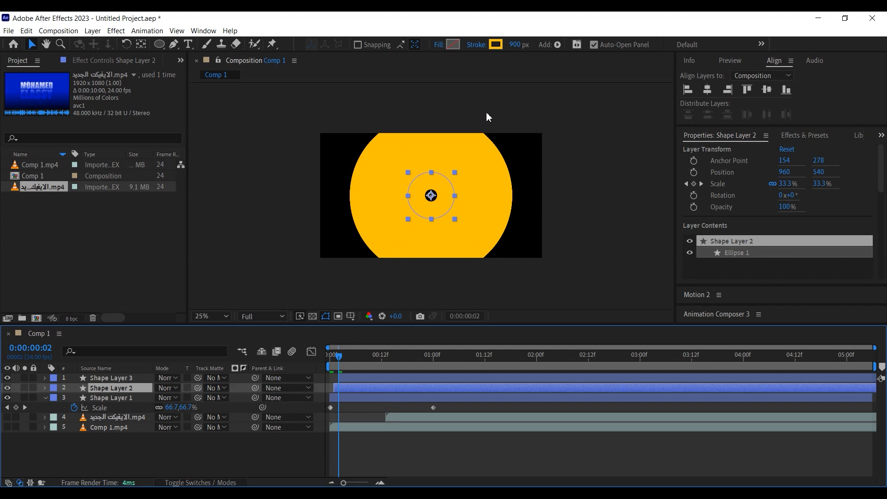
left_click(355, 398)
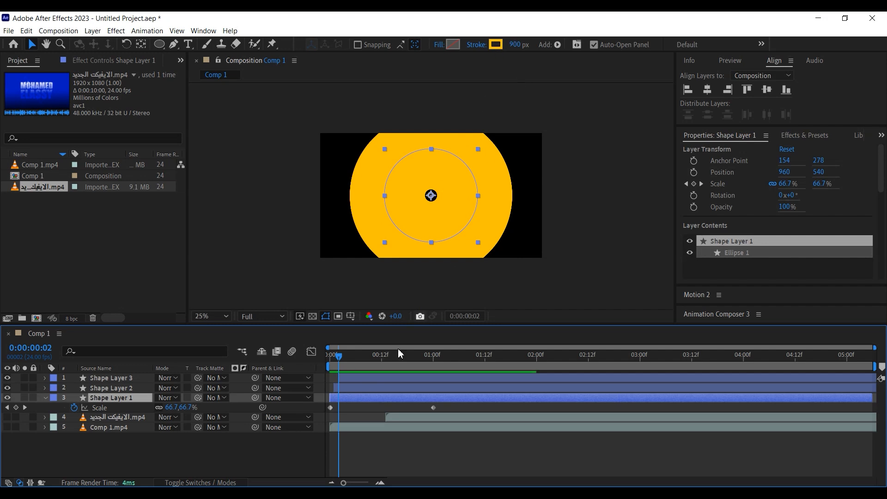
left_click(351, 388)
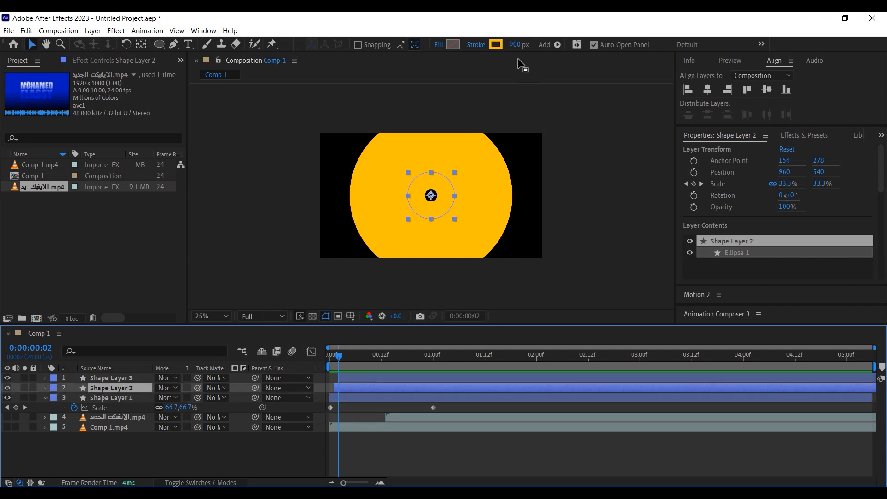
left_click(495, 44)
left_click_drag(170, 282, 176, 239)
left_click(156, 196)
left_click_drag(155, 196, 189, 177)
left_click(281, 192)
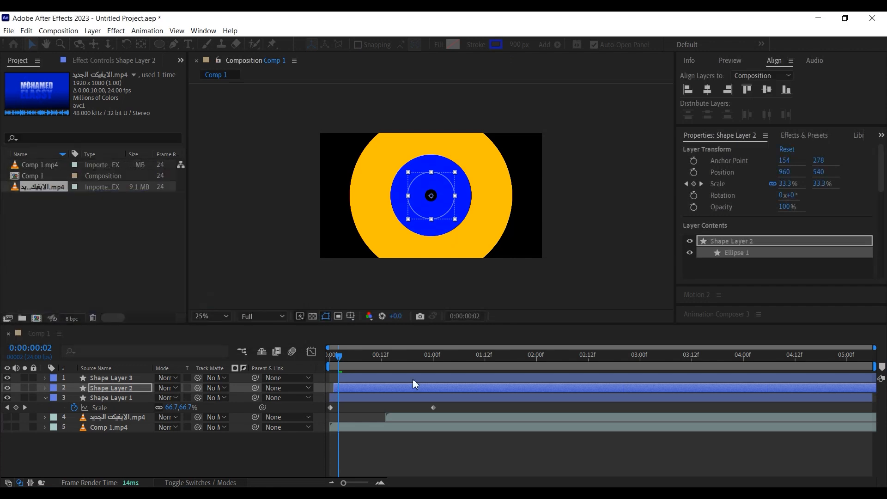
left_click(416, 379)
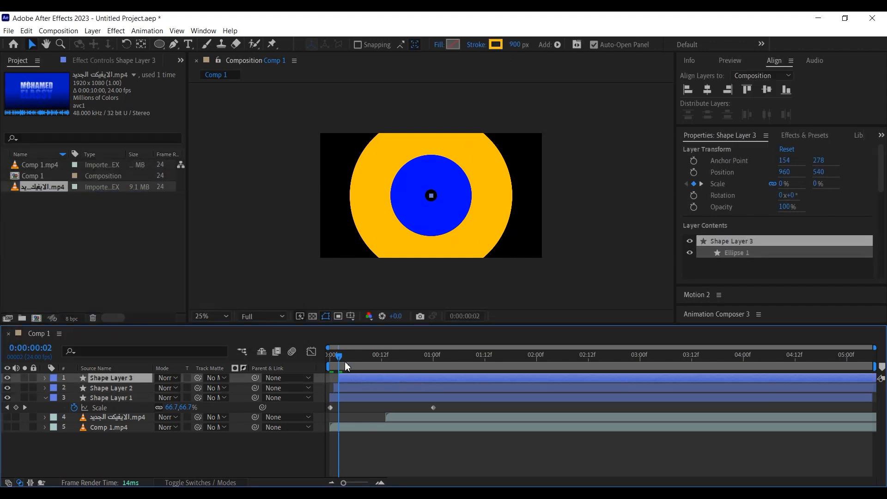
left_click_drag(339, 358, 326, 362)
key("space")
left_click_drag(331, 358, 345, 360)
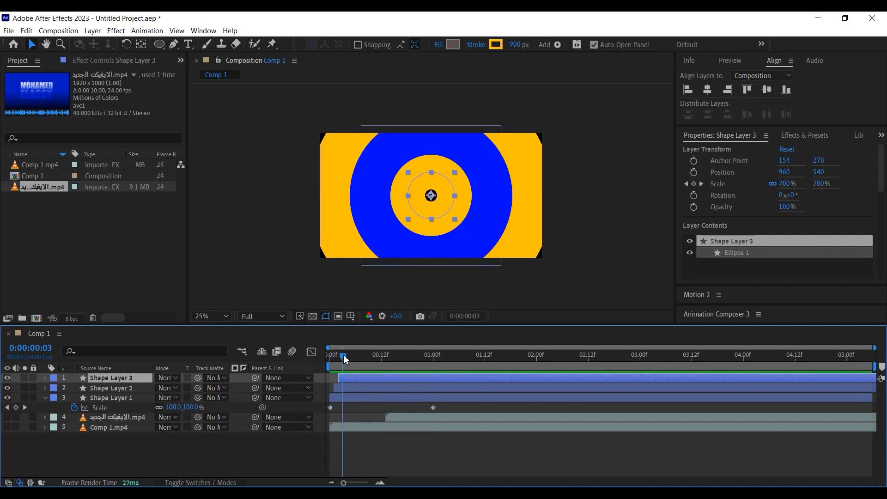
Apply Easy Ease to all Scale keyframes of the three shape layers and preview the result
left_click(110, 397, "shift")
key("u")
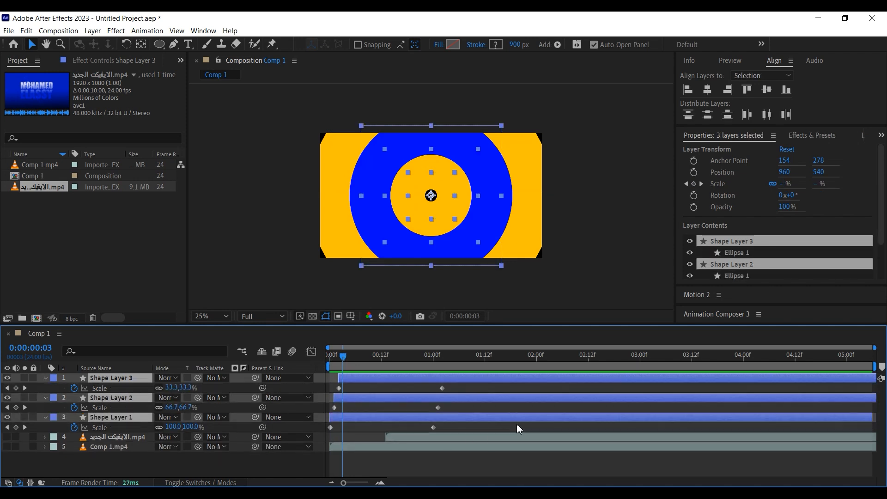
left_click_drag(467, 387, 315, 442)
right_click(434, 427)
mouse_move(468, 422)
left_click(629, 347)
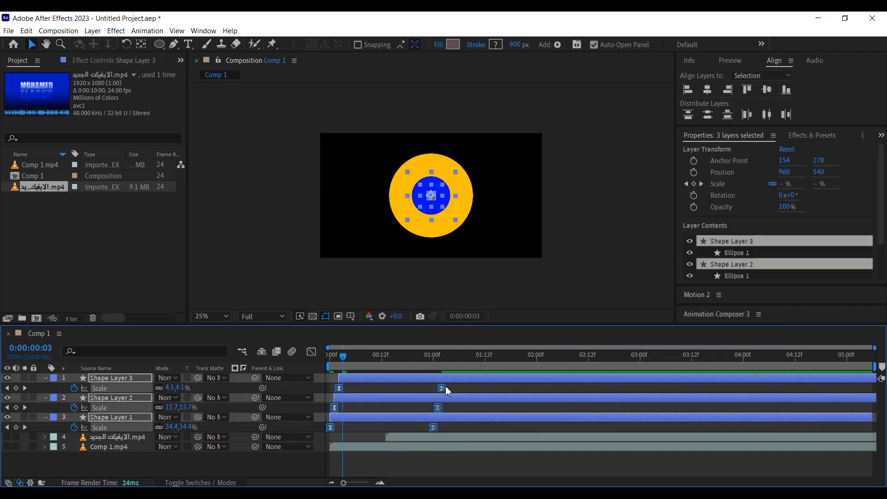
left_click(407, 387)
left_click_drag(391, 356, 160, 352)
key("space")
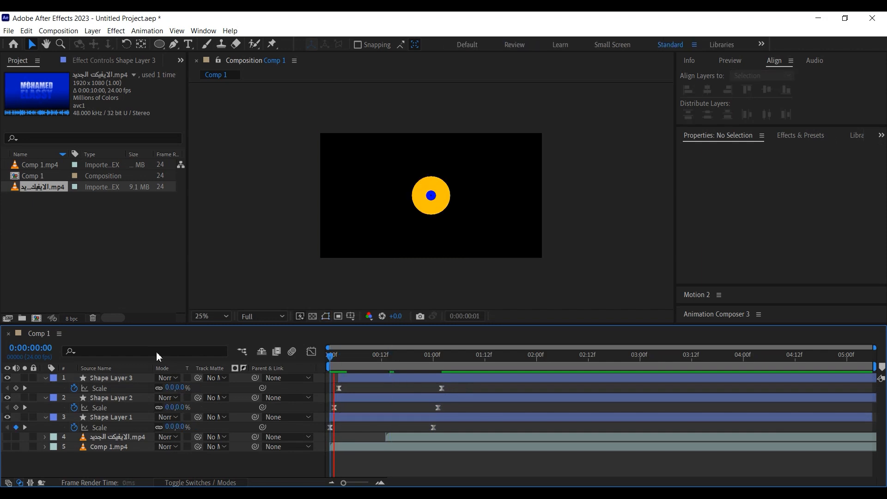
key("space")
key("space")
left_click_drag(373, 359, 345, 358)
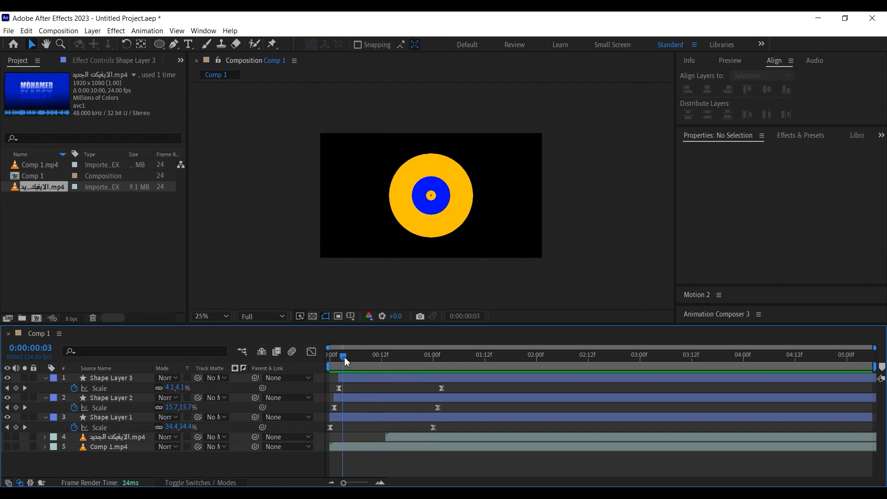
Duplicate Shape Layer 3 and shift the copy so it starts at frame 3
left_click(358, 379)
key("ctrl+d")
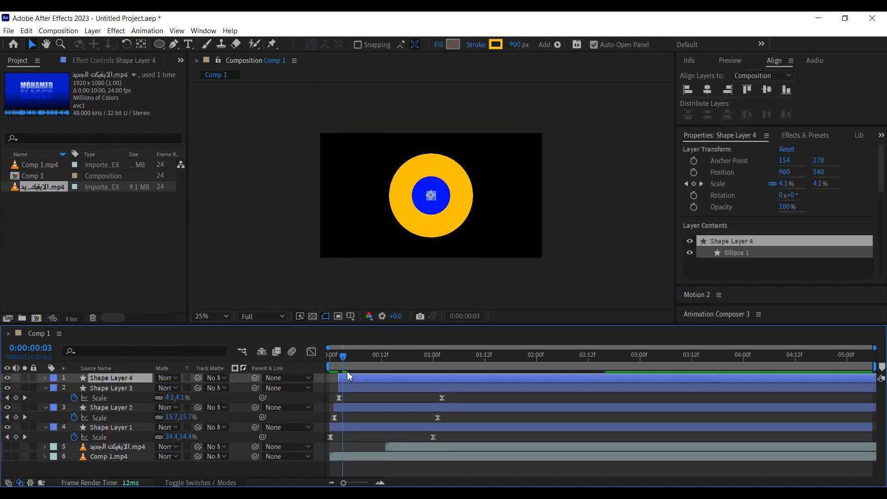
left_click(7, 399)
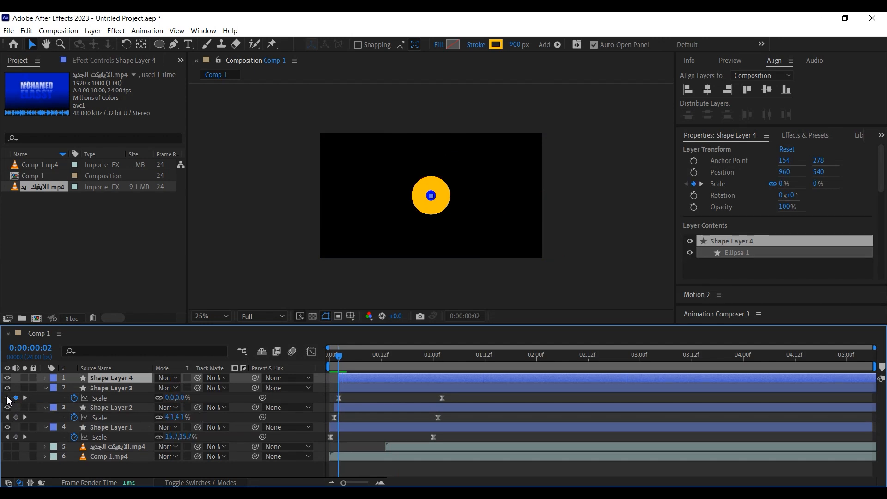
key("Page_Down")
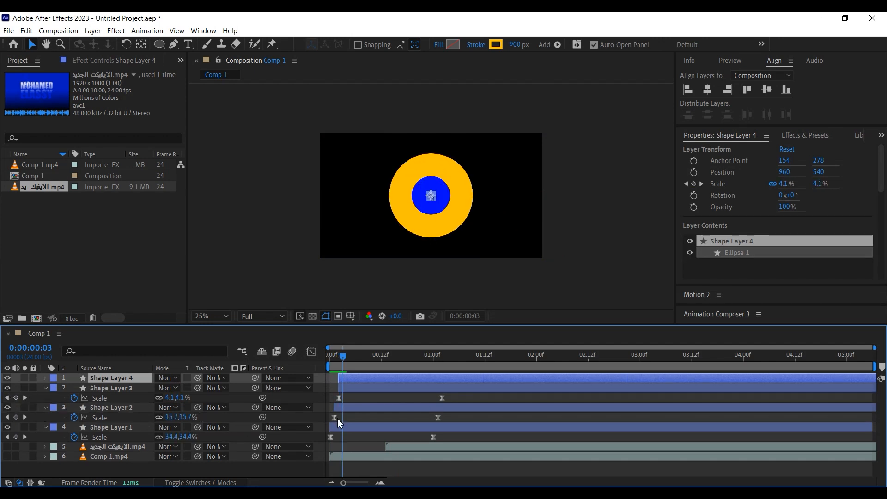
left_click_drag(342, 368, 307, 368)
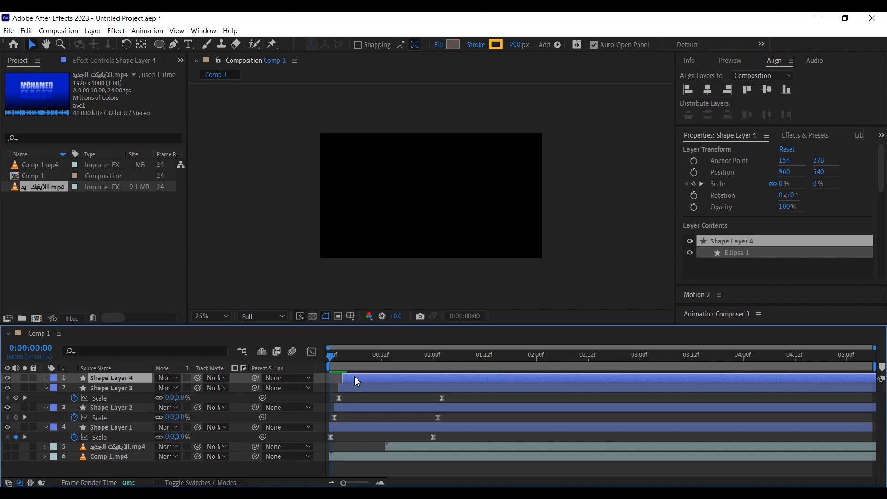
Reduce the stroke width of blue Shape Layer 2, set the strokes of Shape Layers 3 and 4 to 700 px, and preview
left_click(358, 411)
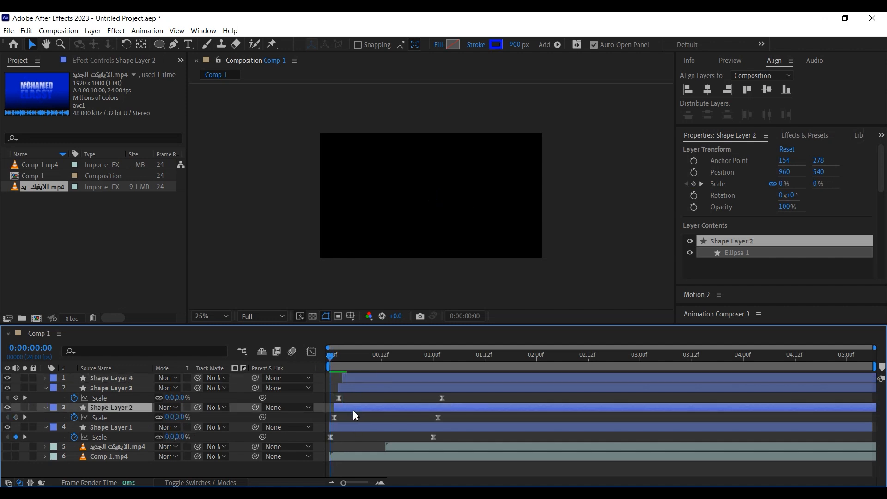
left_click(516, 45)
type("80")
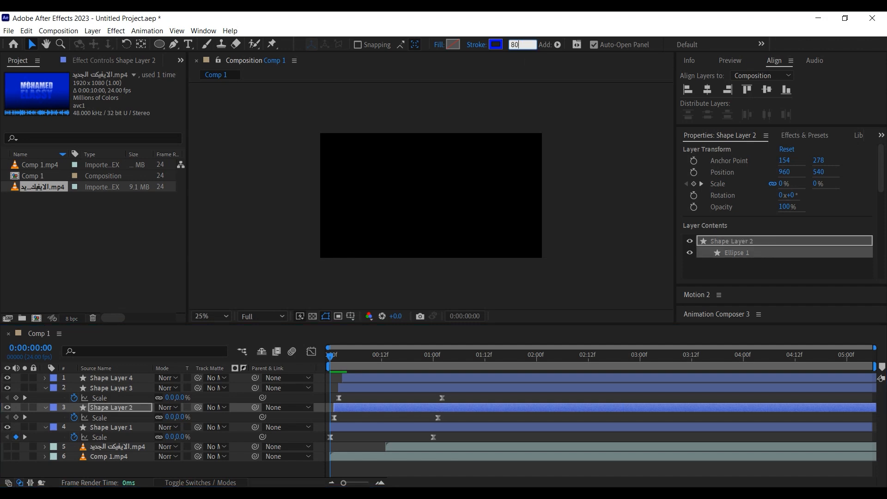
left_click(379, 388)
left_click(517, 44)
type("700")
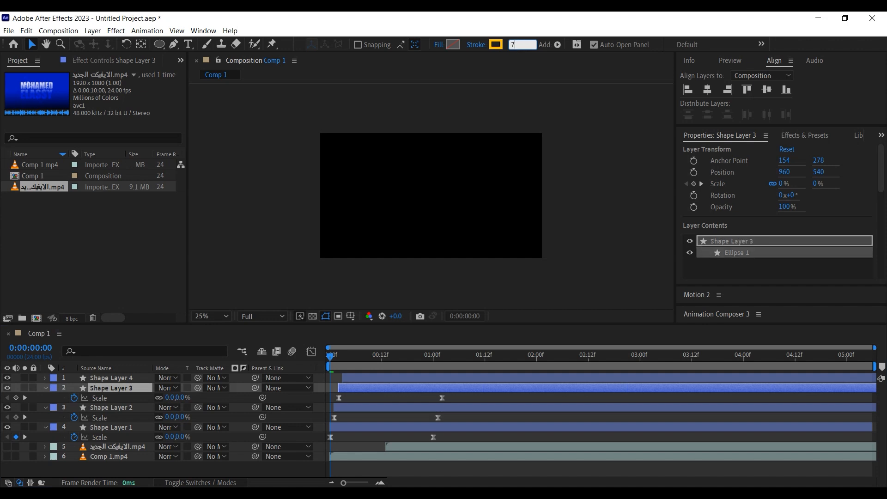
left_click(437, 379)
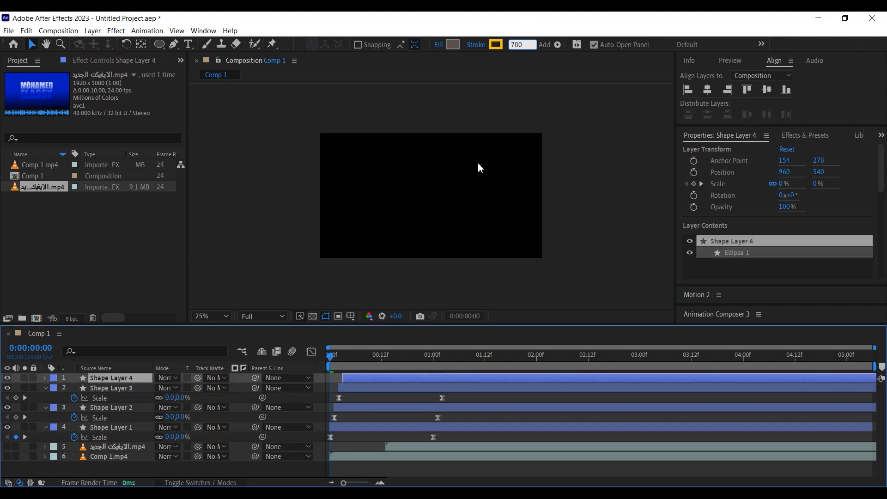
left_click(515, 44)
type("70")
key("space")
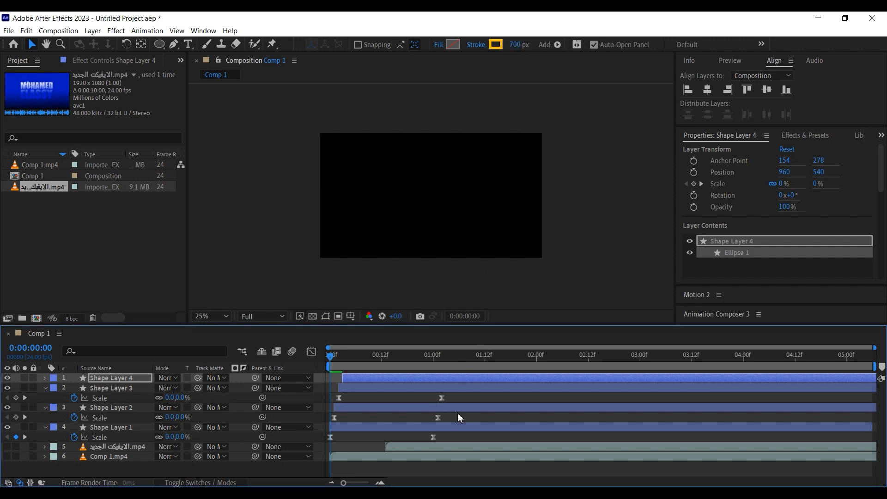
key("space")
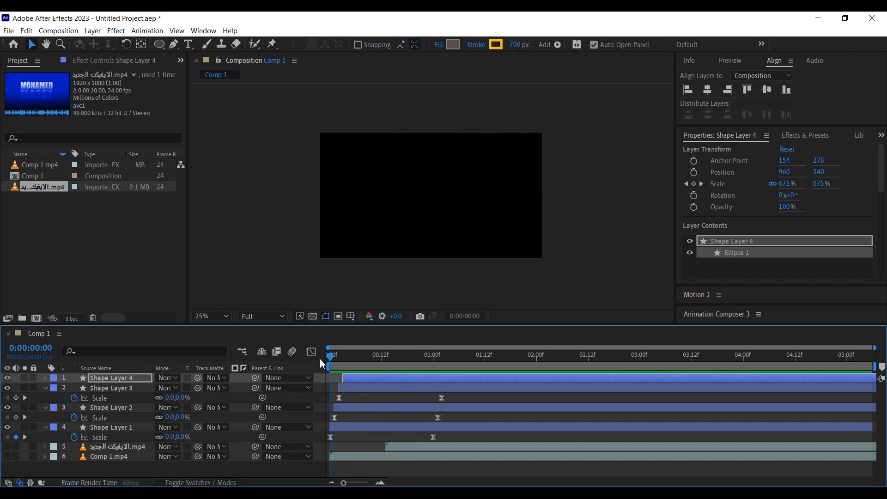
Change Shape Layer 4's stroke colour to blue (0001FF) and scrub through the ring animation
key("space")
left_click_drag(333, 359, 363, 366)
left_click(496, 45)
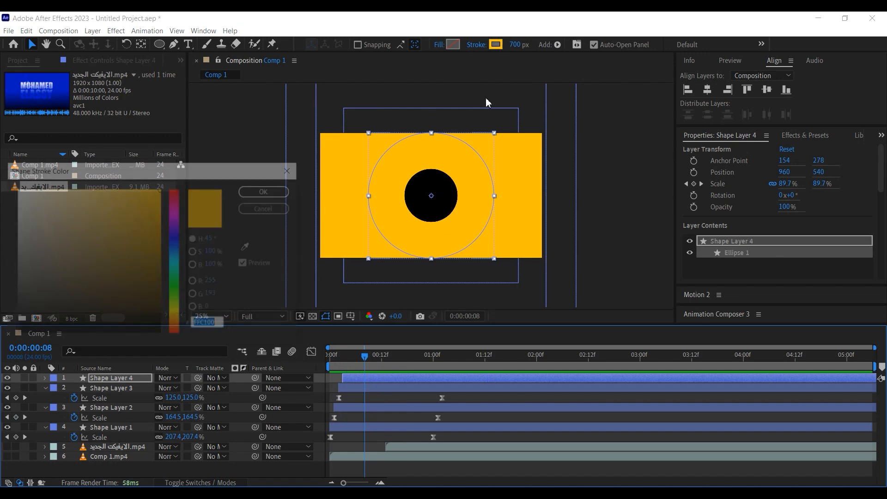
left_click(175, 240)
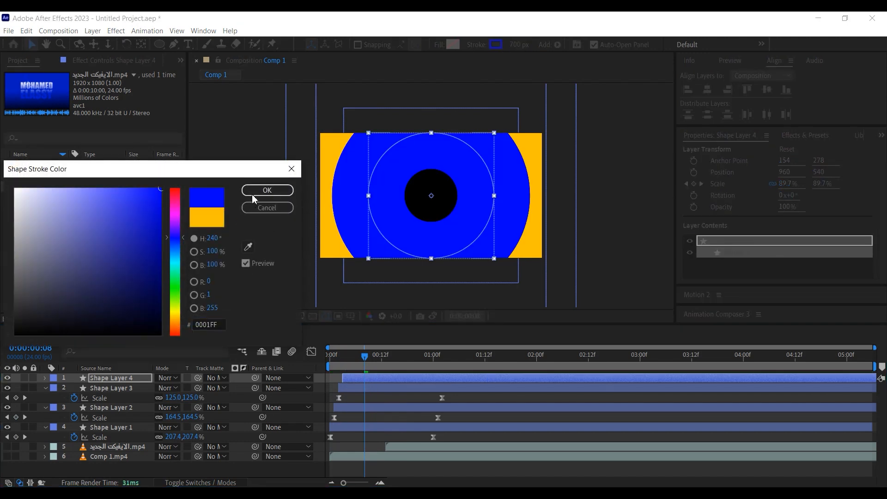
left_click(267, 190)
left_click_drag(358, 354, 386, 363)
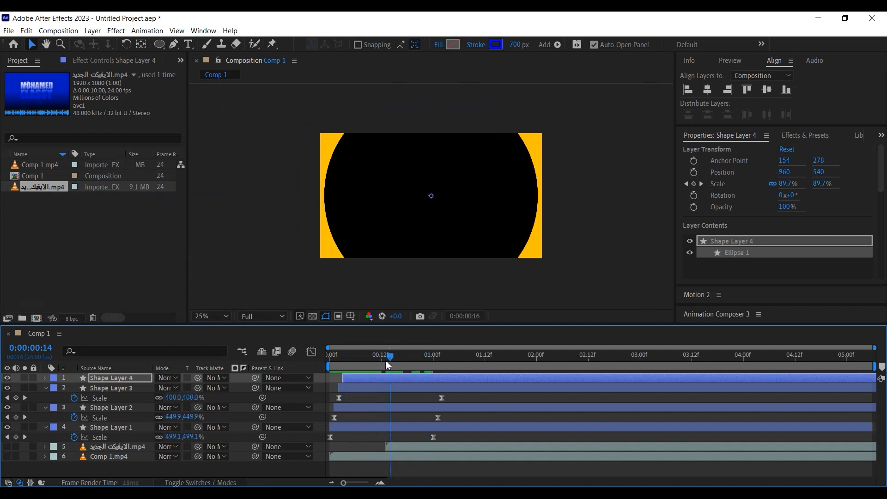
Reveal Shape Layer 4's Scale keyframes, set its stroke width to 800 px, and preview from the start
left_click(443, 382)
key("s")
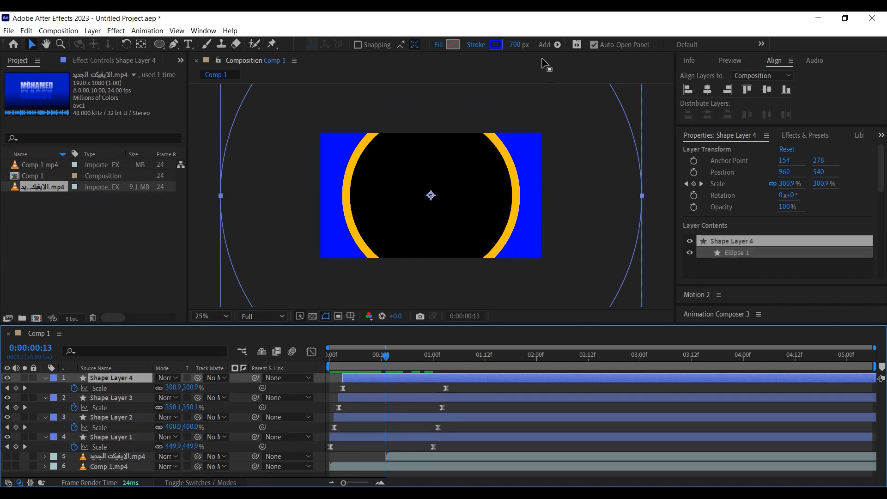
left_click(515, 45)
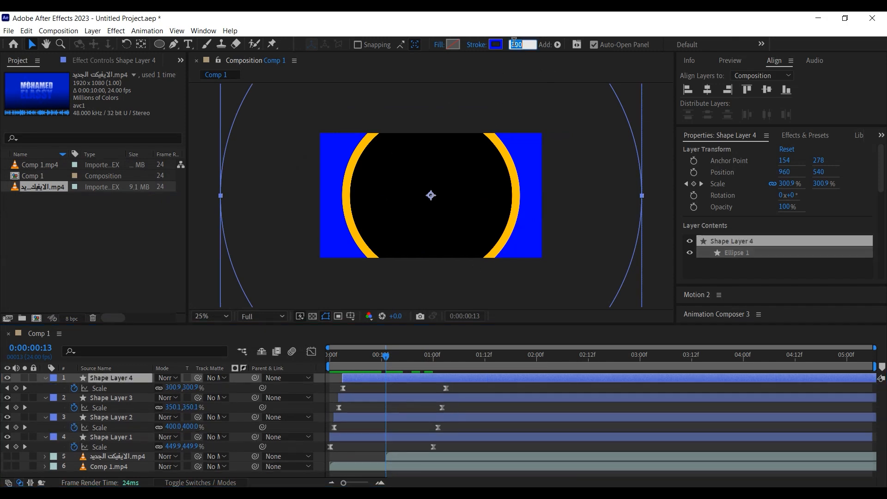
type("800")
key("Return")
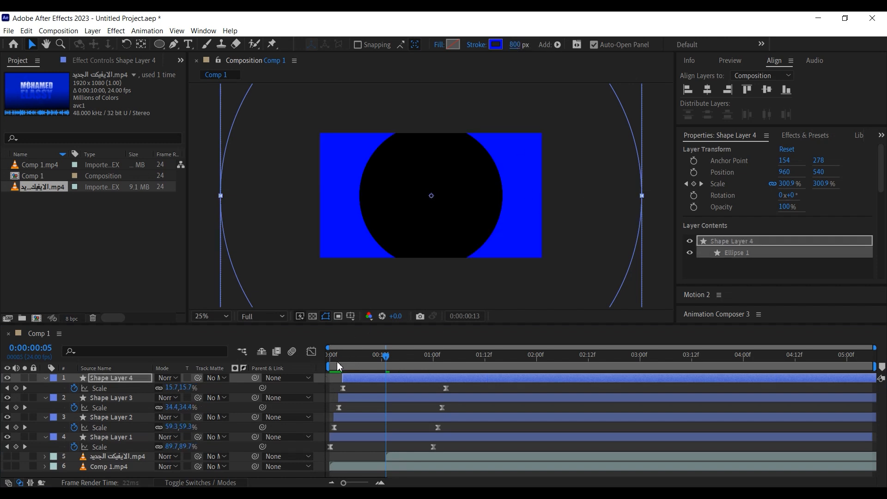
key("Home")
key("space")
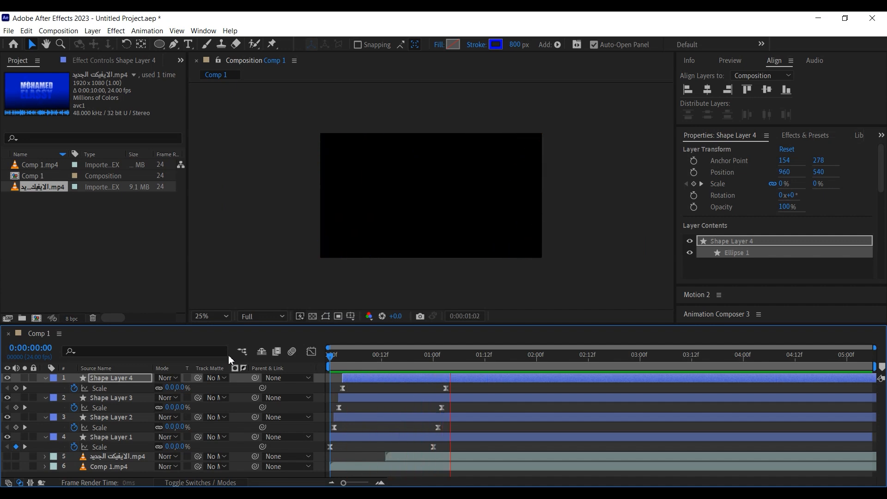
key("space")
Increase Shape Layer 4's stroke width to 900 px and replay the animation from the start
left_click(432, 359)
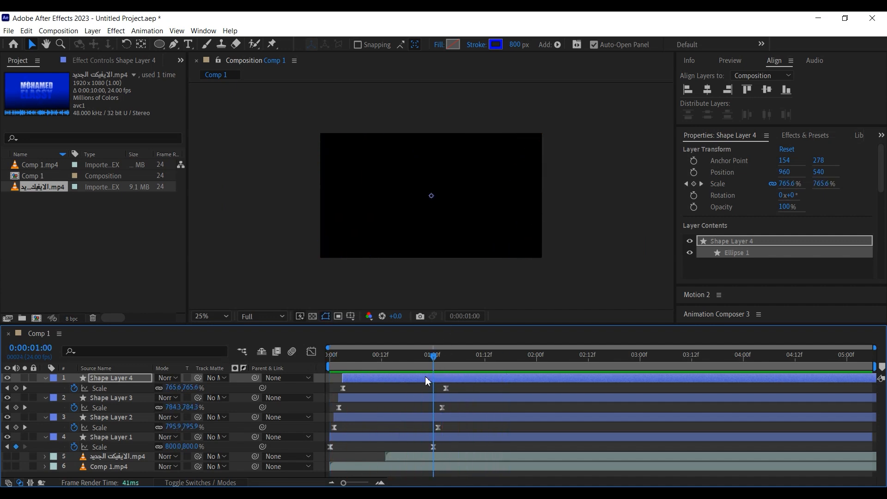
left_click(426, 378)
left_click_drag(433, 357, 369, 346)
left_click(515, 44)
type("900")
key("Return")
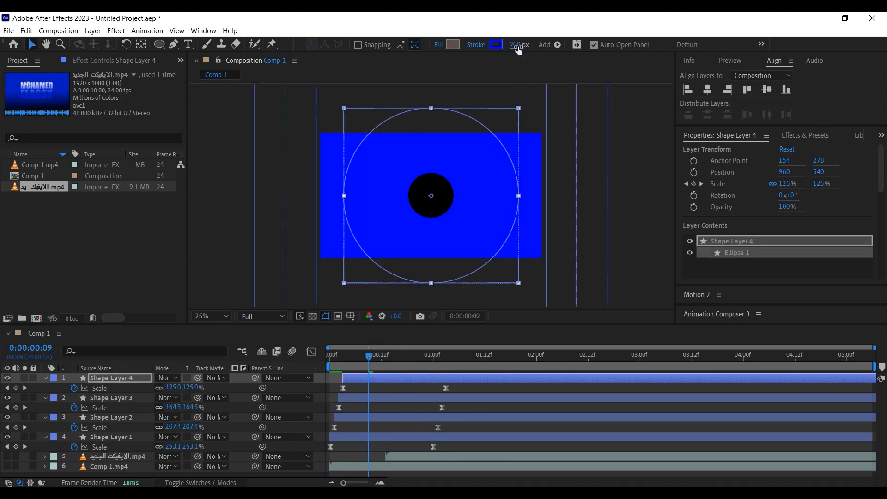
left_click_drag(439, 360, 198, 324)
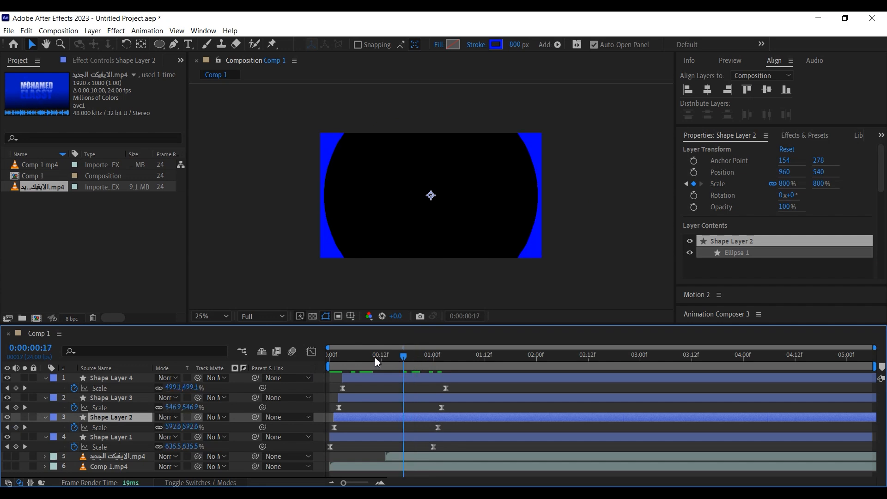
key("space")
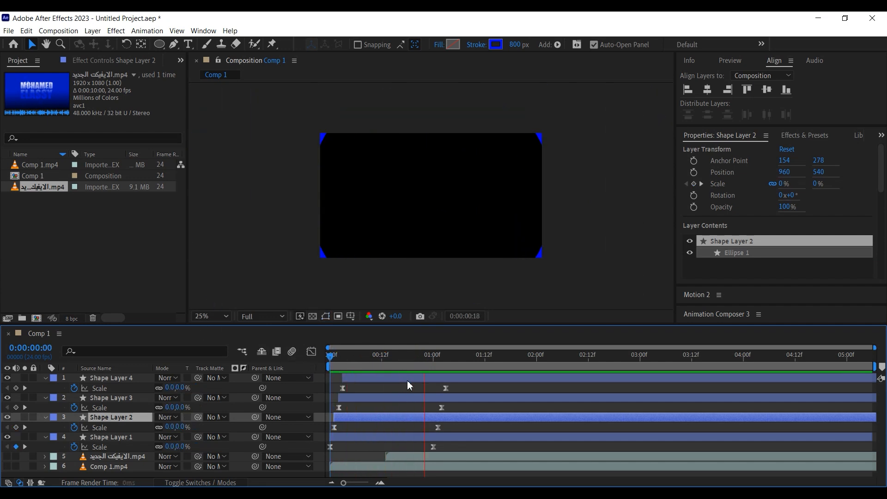
left_click_drag(428, 359, 286, 357)
key("space")
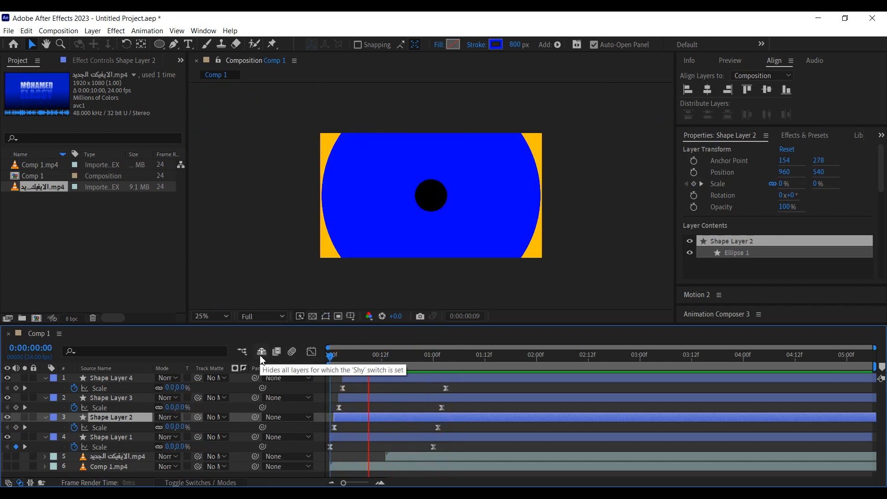
Make both video layers visible and shift the upper clip so it starts at frame 3
left_click(363, 357)
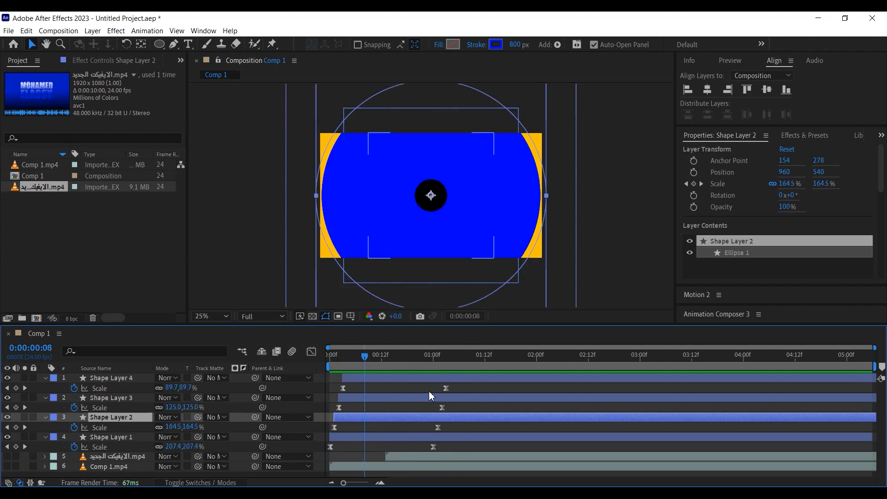
left_click(7, 468)
left_click(8, 468)
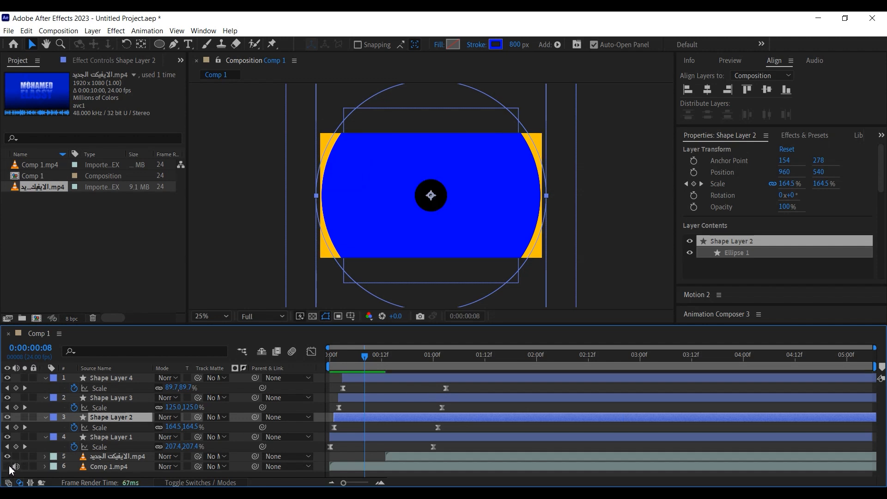
left_click(7, 466)
left_click_drag(365, 363, 343, 361)
left_click_drag(399, 457, 356, 459)
Shift the four shape layers and the upper clip together so Shape Layer 1 starts at about 1:04, then preview
left_click(382, 377, "shift")
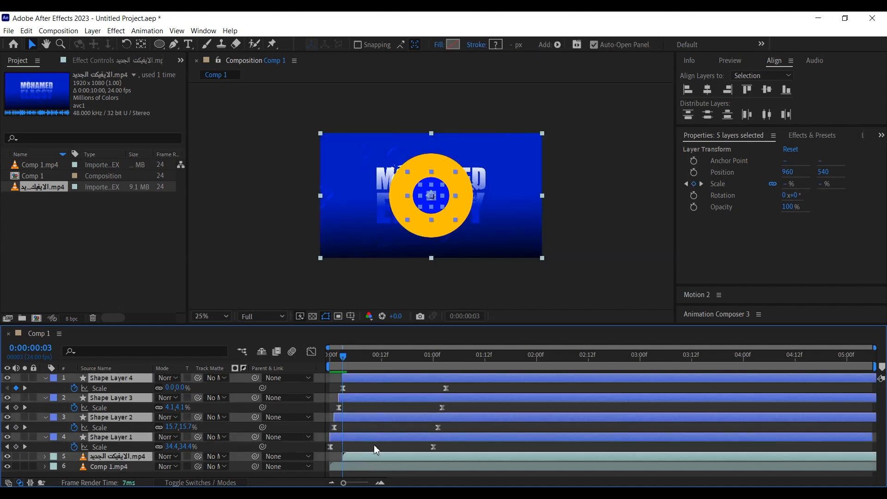
left_click(370, 467, "shift")
left_click_drag(371, 458, 351, 467)
left_click(406, 463)
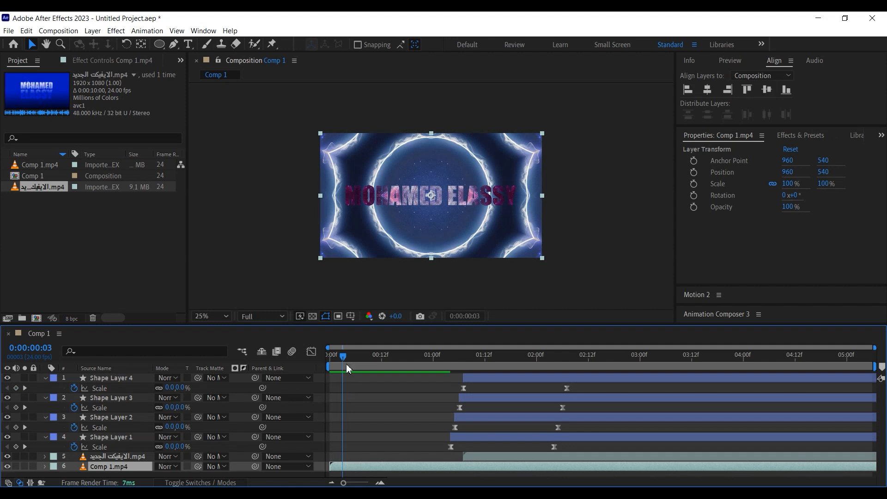
left_click_drag(342, 362, 265, 363)
key("space")
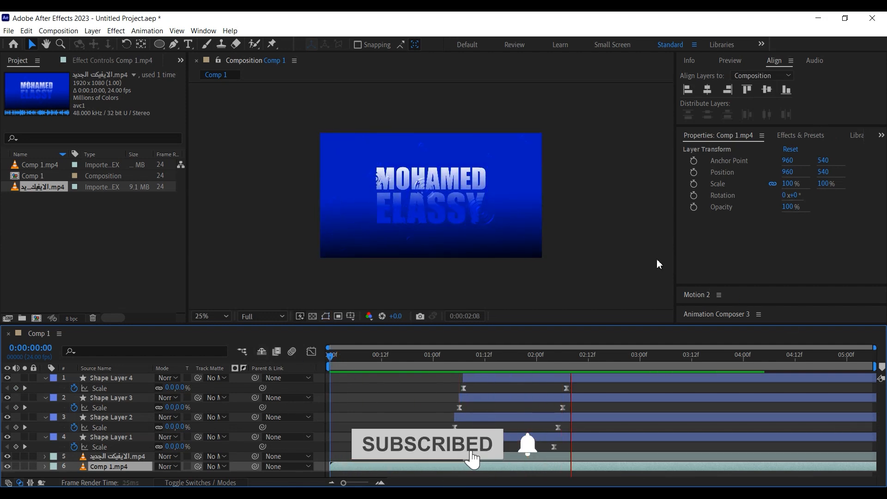
key("space")
key("space")
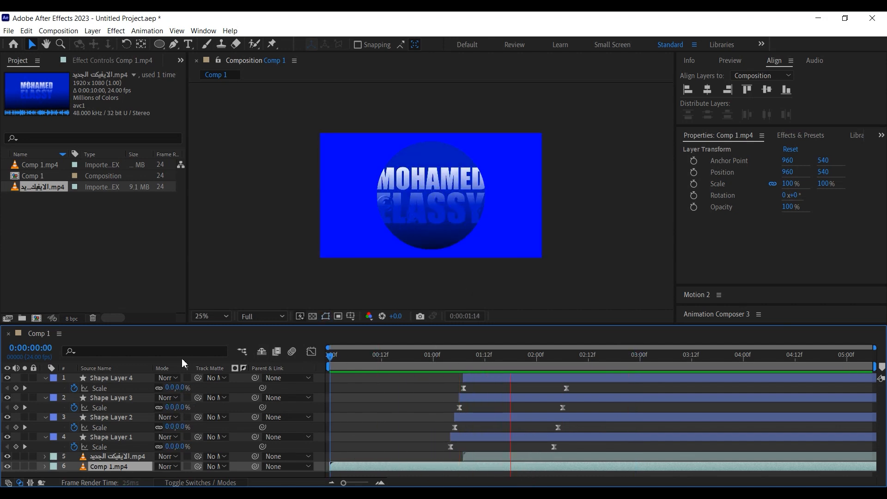
key("space")
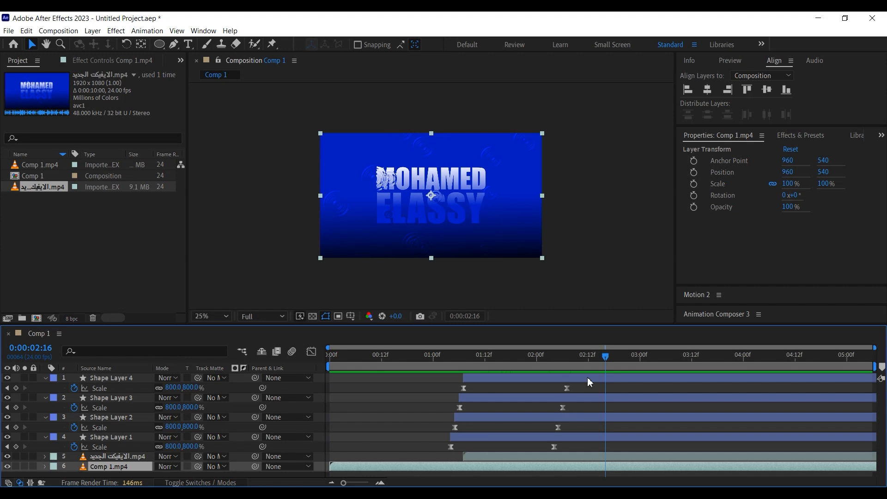
Move the ending Scale keyframes of all four shape layers about 6 frames later and preview the slower transition
left_click_drag(583, 385, 582, 448)
key("space")
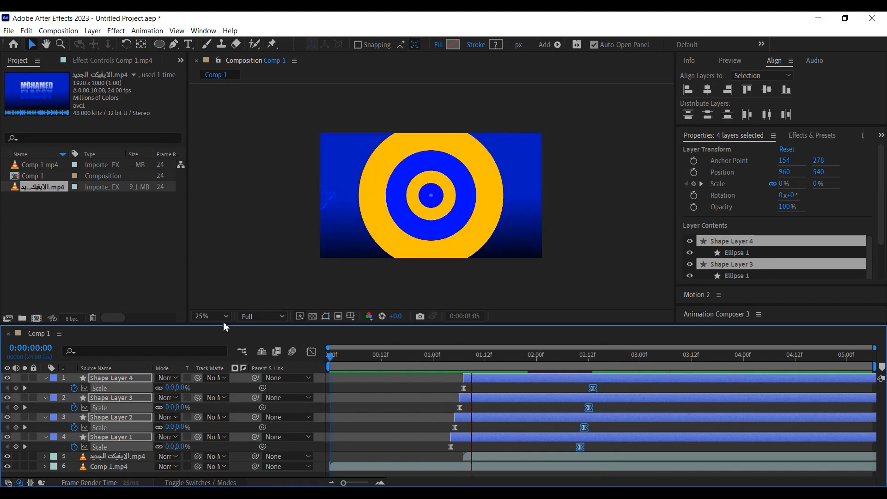
left_click_drag(473, 356, 291, 335)
key("space")
left_click(263, 257)
key("space")
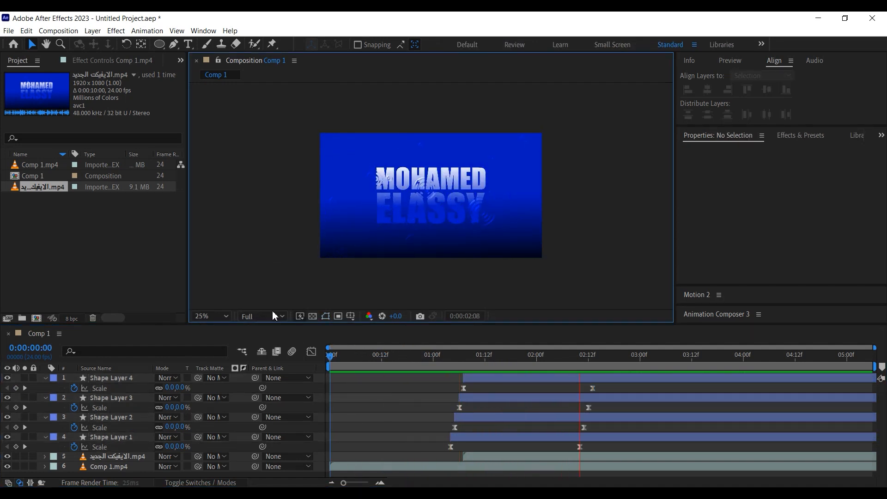
Examine the stagger of the shape layers, their ending Scale keyframes and the upper clip's start around 1:06 to 1:08
left_click(459, 355)
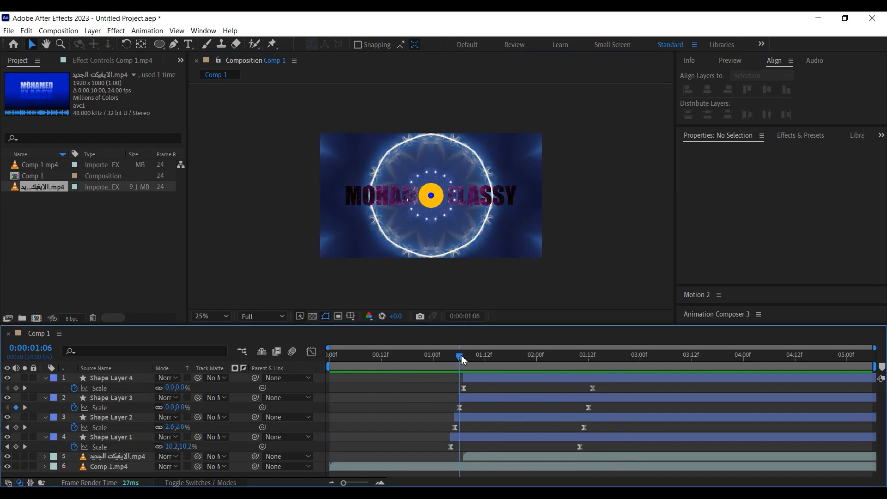
left_click(494, 375)
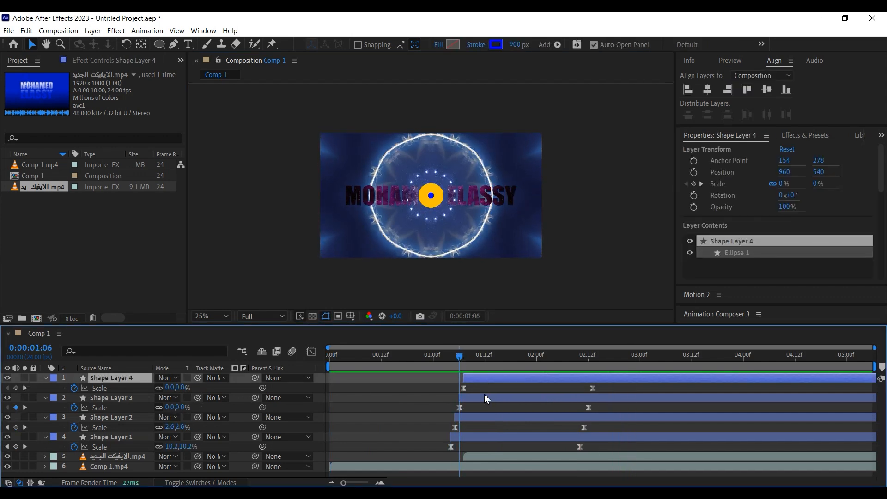
left_click(484, 400)
left_click(483, 419)
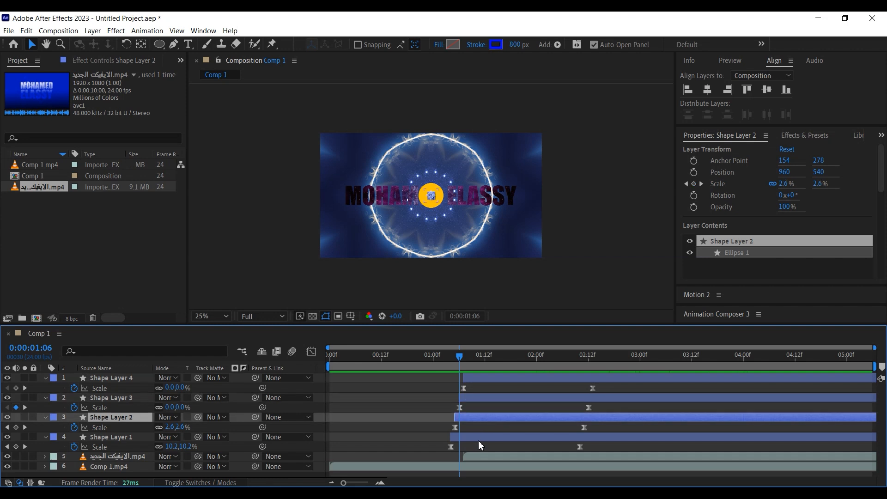
left_click(479, 440)
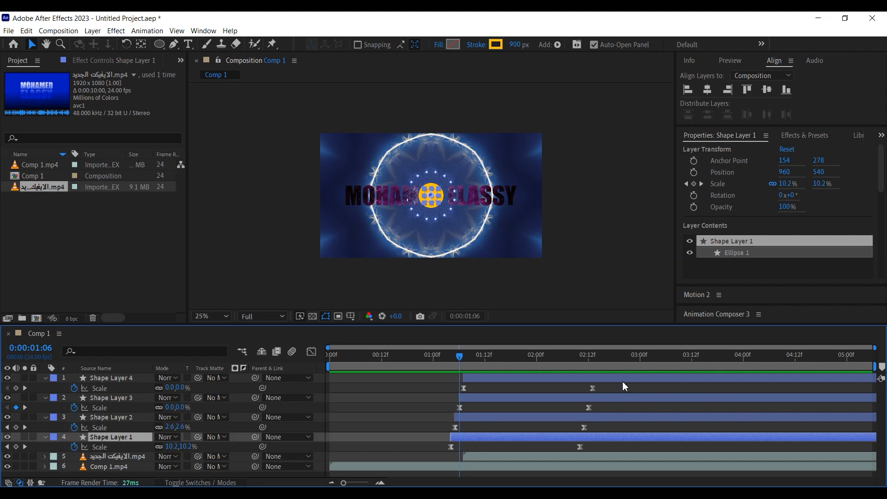
left_click_drag(614, 384, 542, 456)
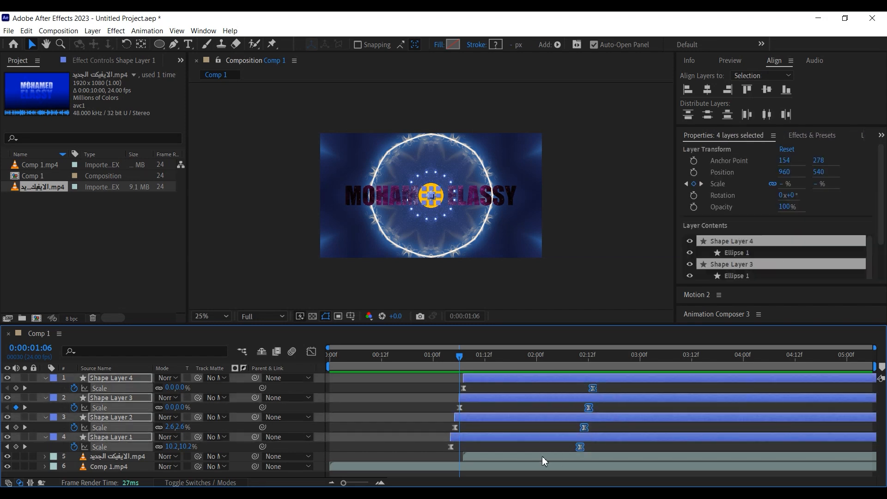
left_click(468, 458)
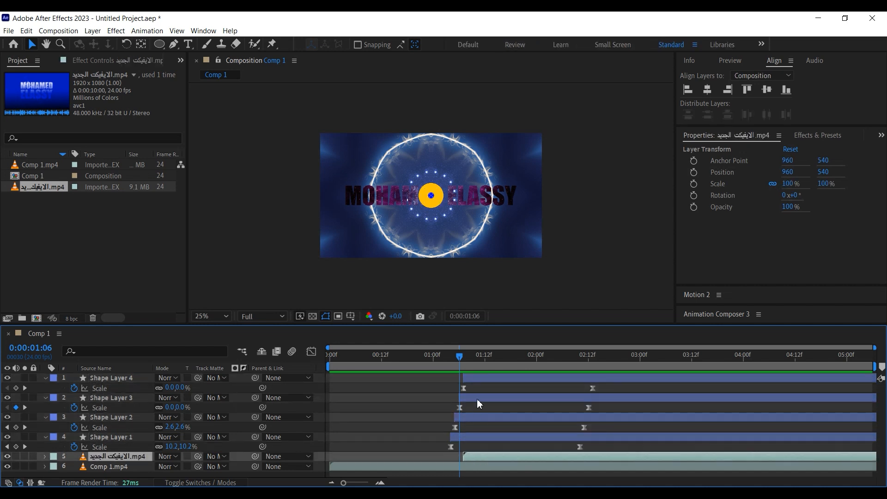
mouse_move(458, 357)
left_mouse_down()
mouse_move(498, 373)
mouse_move(468, 364)
left_mouse_up()
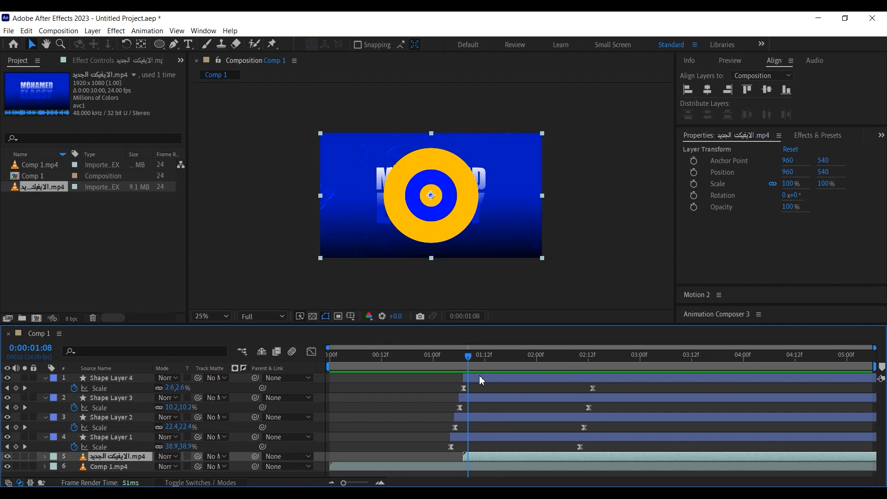
left_click(482, 379)
left_click(469, 358)
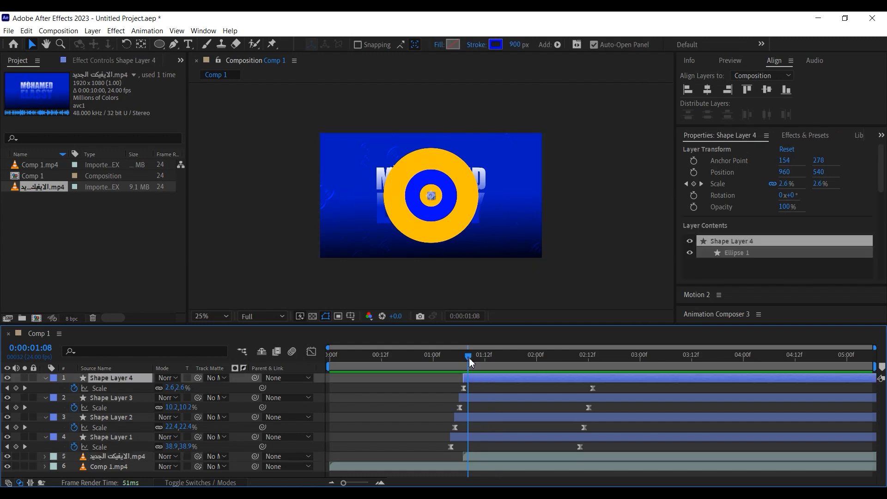
Shift the upper video clip so it starts at about 1:11 and preview from the start
left_click_drag(474, 362, 478, 366)
left_click_drag(489, 458, 507, 458)
left_click_drag(477, 360, 316, 348)
key("space")
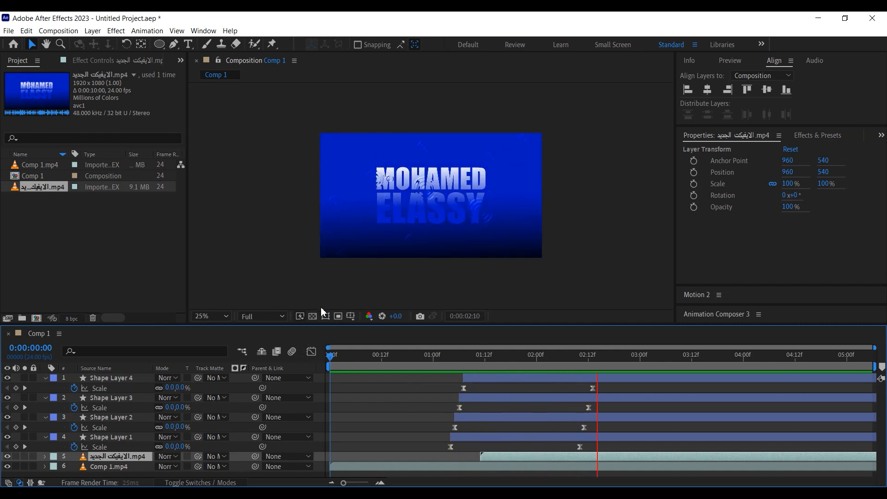
Shorten the work area to end at about 3:13 and preview the transition between the clips
left_click_drag(343, 355, 505, 369)
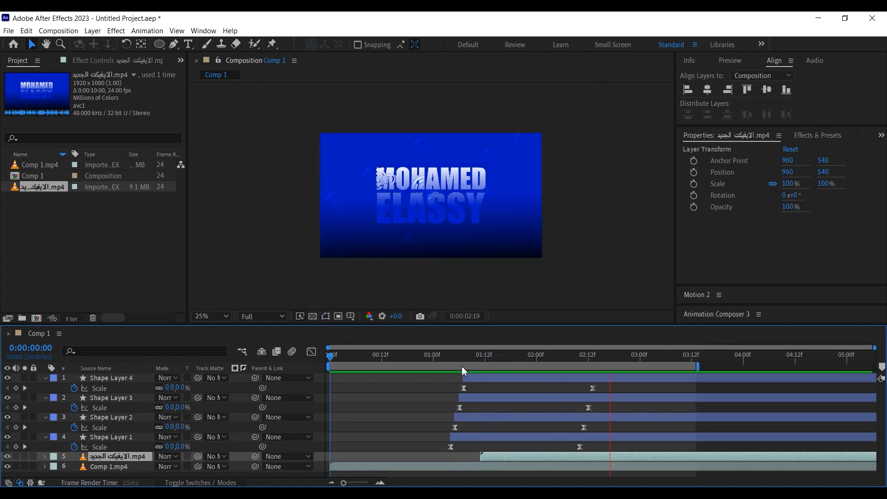
key("space")
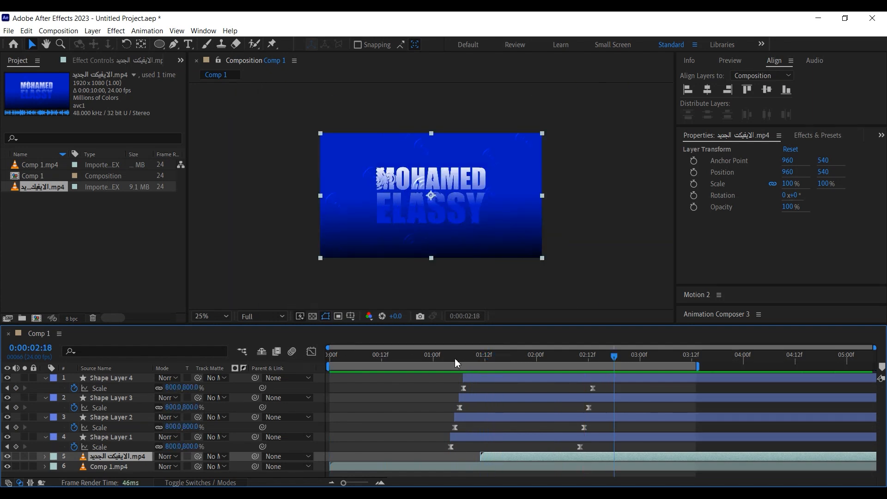
key("space")
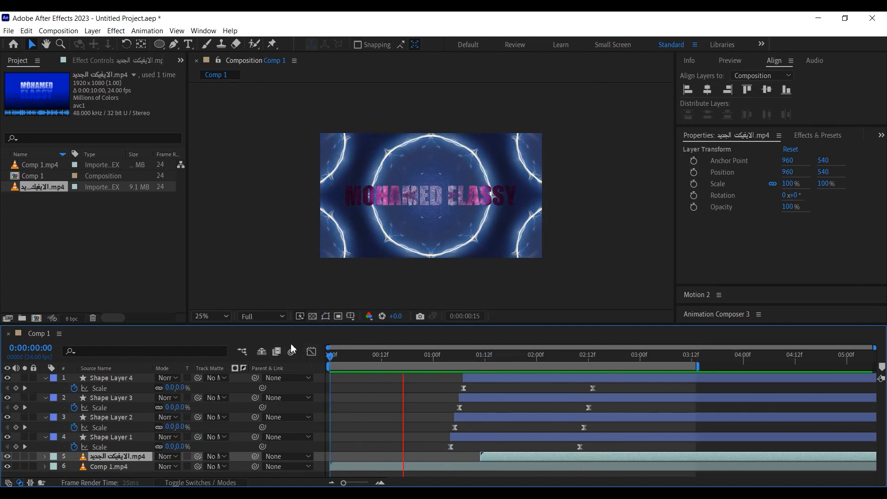
left_click_drag(573, 357, 472, 357)
left_click_drag(469, 356, 215, 310)
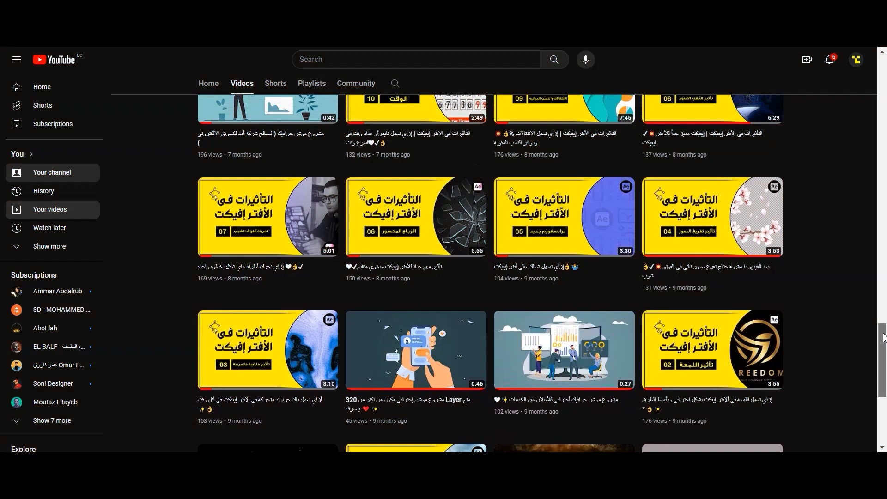
scroll(882, 311, "up", 4)
left_click_drag(882, 310, 884, 147)
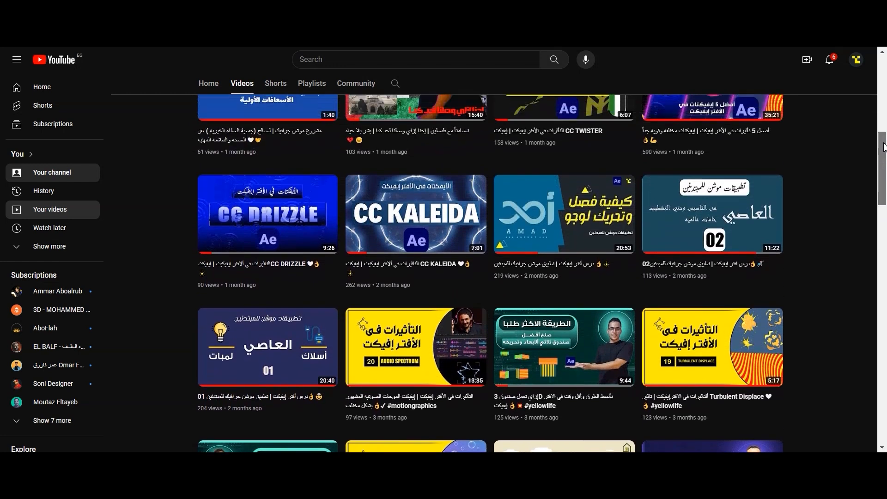